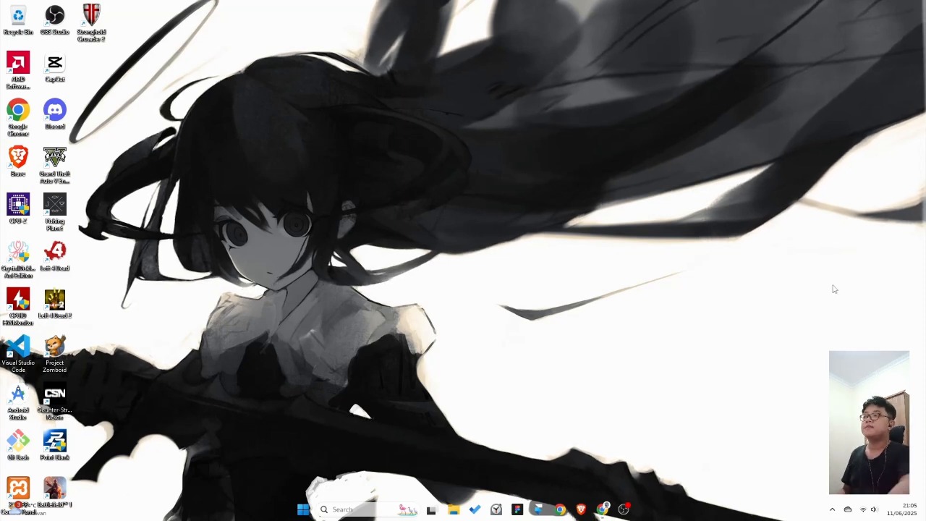
# Step: Refresh the desktop six times from its right-click menu
pyautogui.rightClick(475, 187)
pyautogui.click(506, 231)
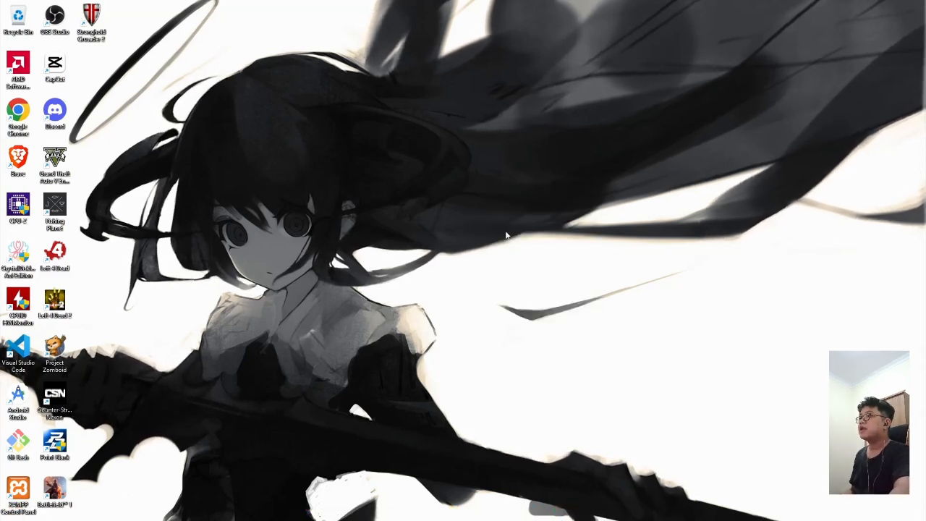
pyautogui.rightClick(438, 193)
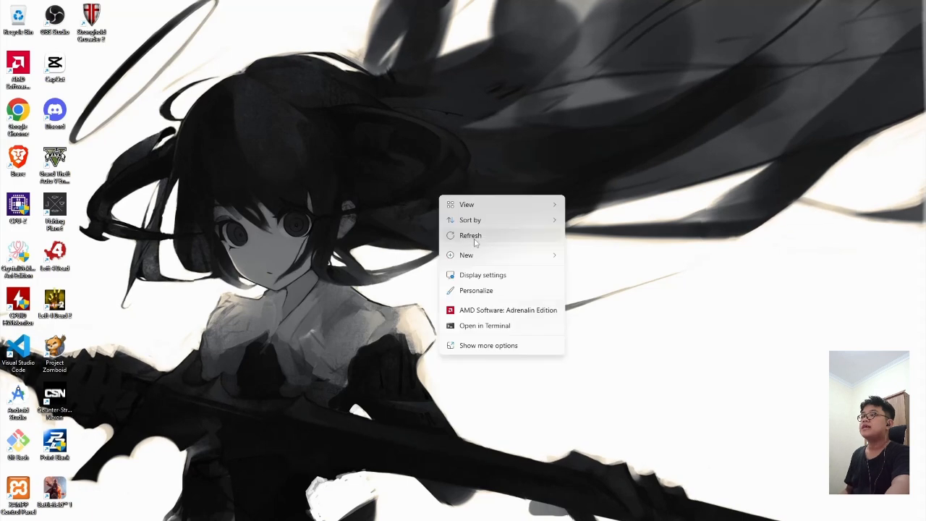
pyautogui.click(474, 239)
pyautogui.rightClick(383, 201)
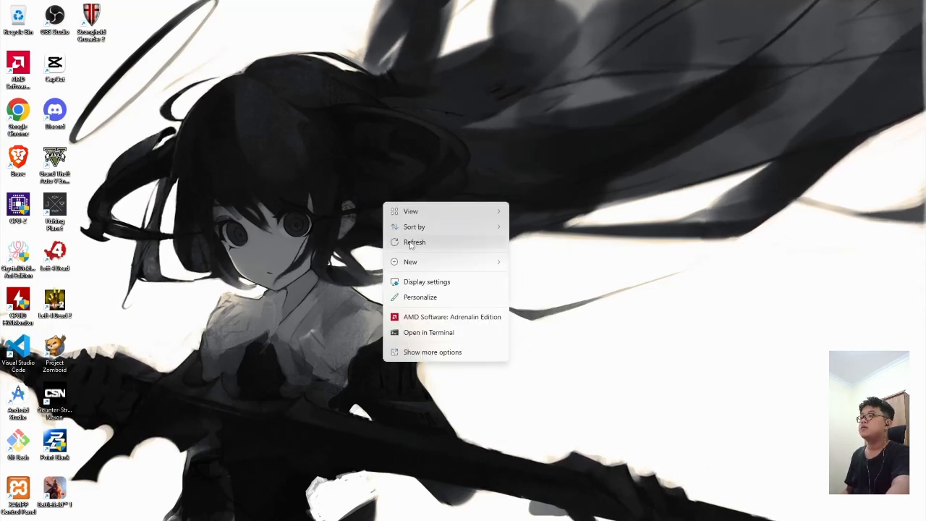
pyautogui.rightClick(322, 240)
pyautogui.click(381, 281)
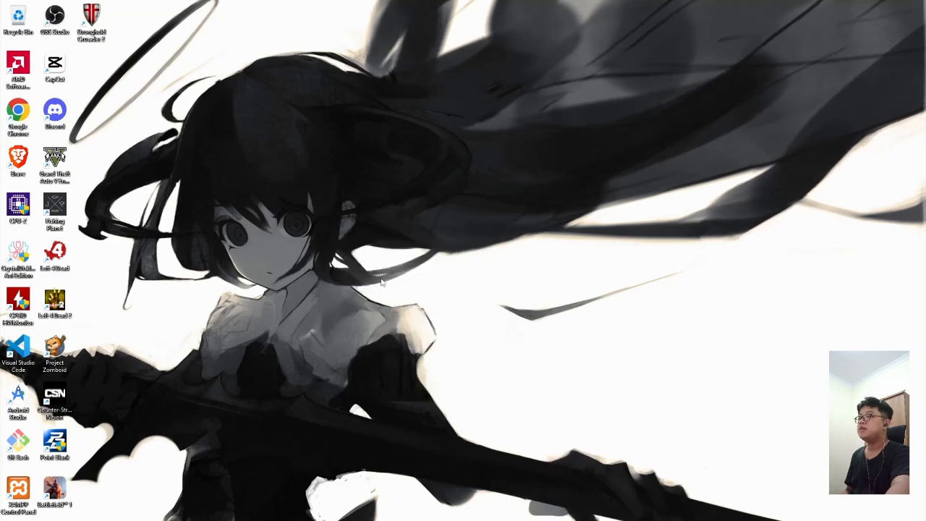
pyautogui.rightClick(383, 227)
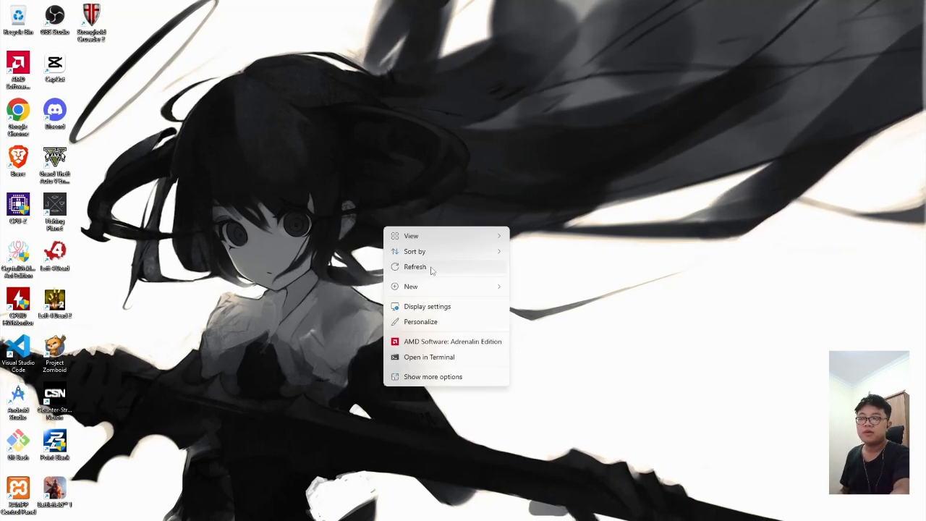
pyautogui.click(425, 267)
pyautogui.rightClick(414, 241)
pyautogui.click(430, 281)
pyautogui.rightClick(432, 281)
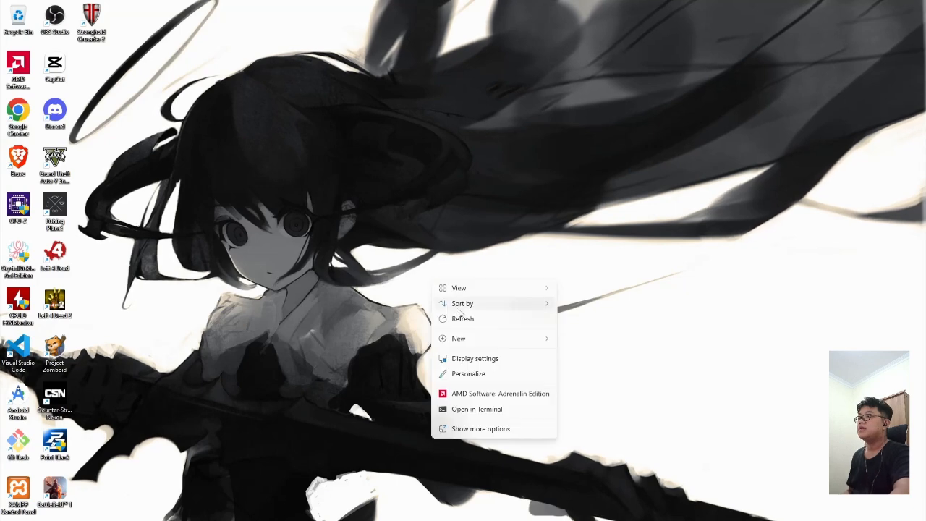
pyautogui.click(463, 319)
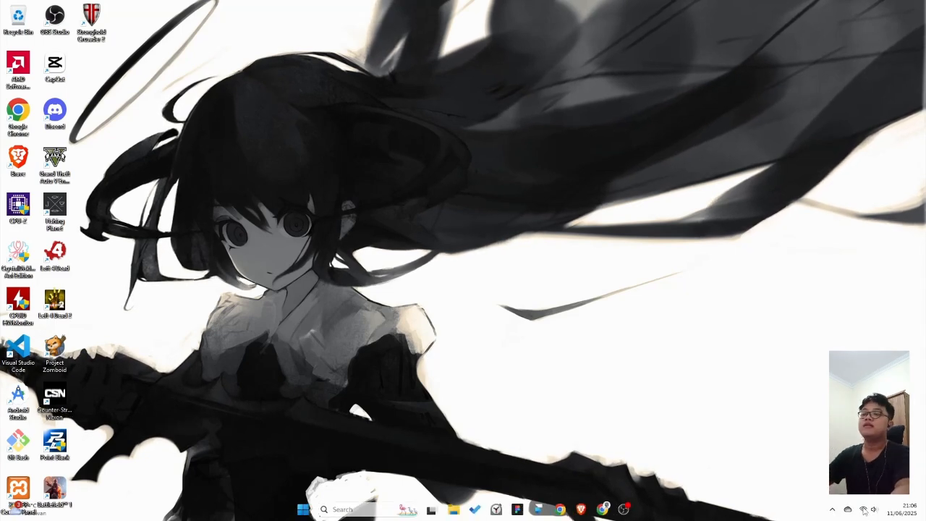
# Step: Open the Quick Settings panel, then close it again
pyautogui.click(868, 510)
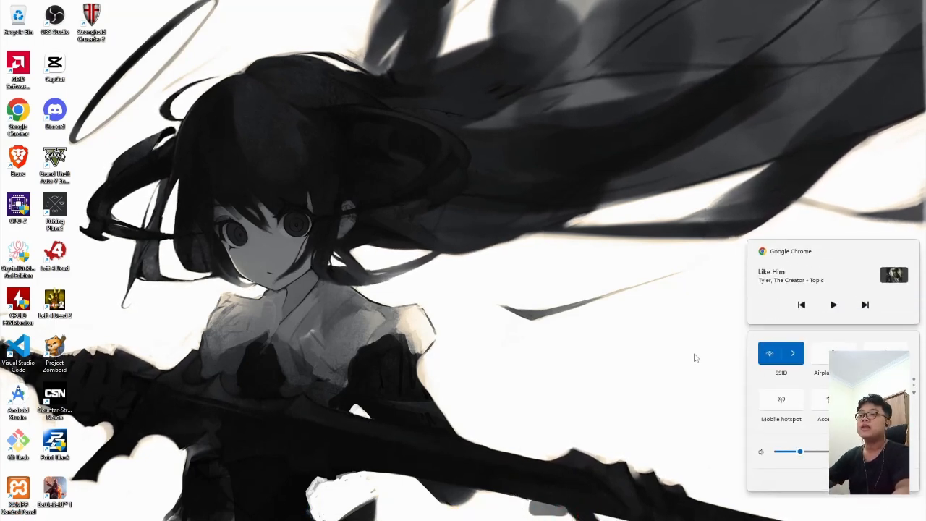
pyautogui.click(644, 343)
pyautogui.moveTo(589, 516)
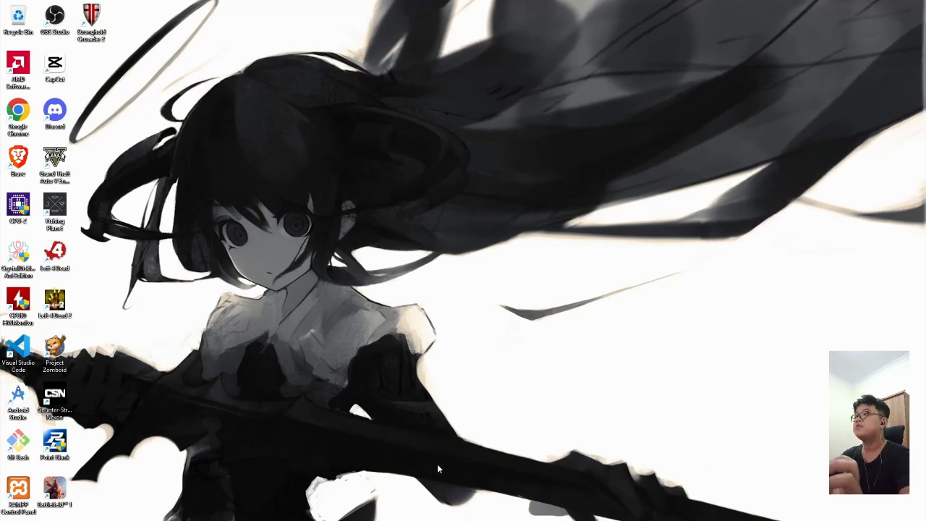
# Step: Launch Command Prompt from Windows search and run java -version
pyautogui.click(343, 510)
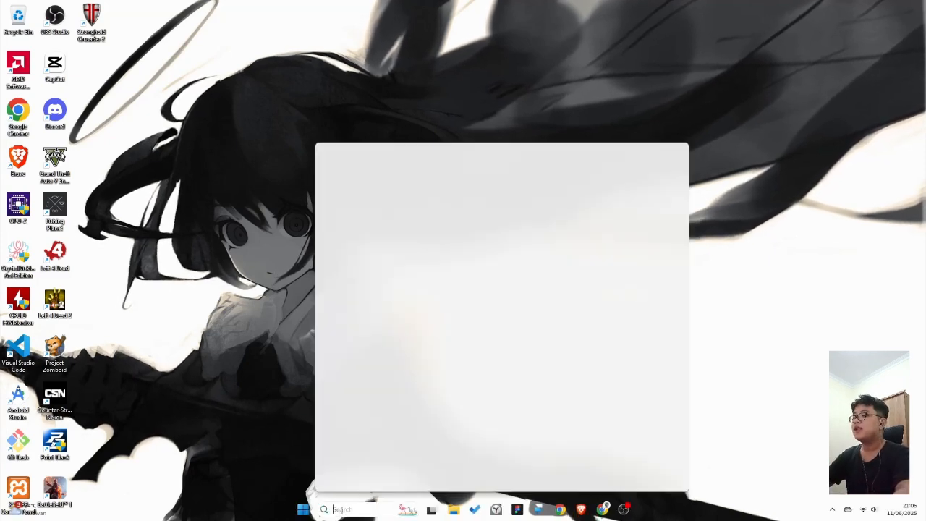
pyautogui.write('cm')
pyautogui.press('Return')
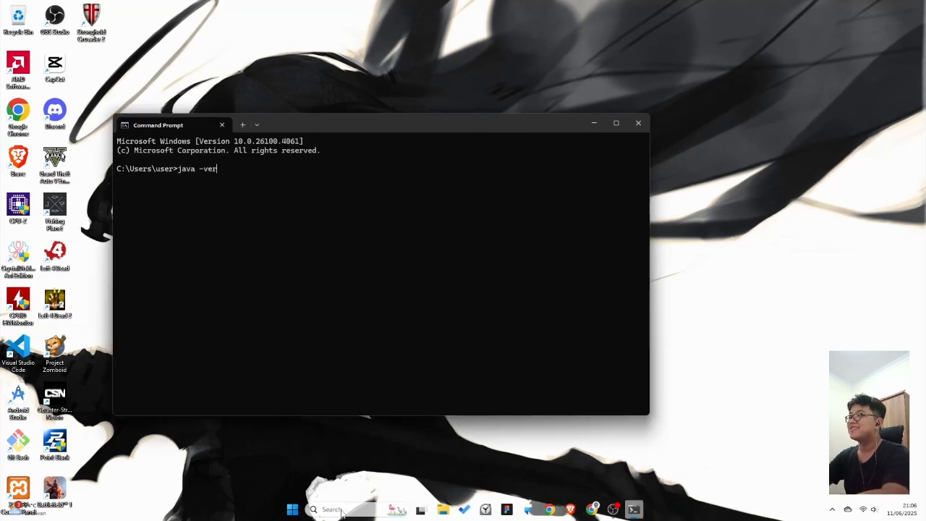
pyautogui.write('java -version')
pyautogui.press('Return')
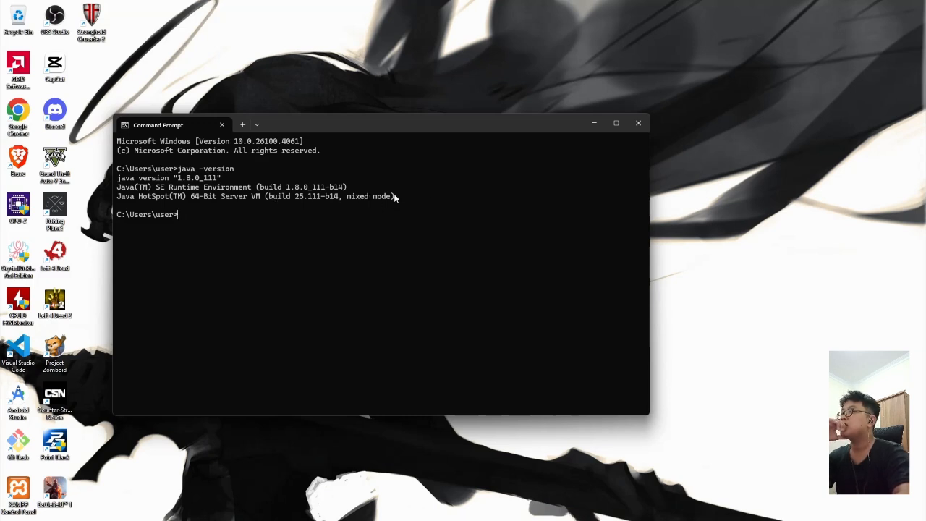
# Step: Select the output lines to confirm Java version 1.8.0_111 is installed
pyautogui.moveTo(394, 195); pyautogui.dragTo(135, 182)
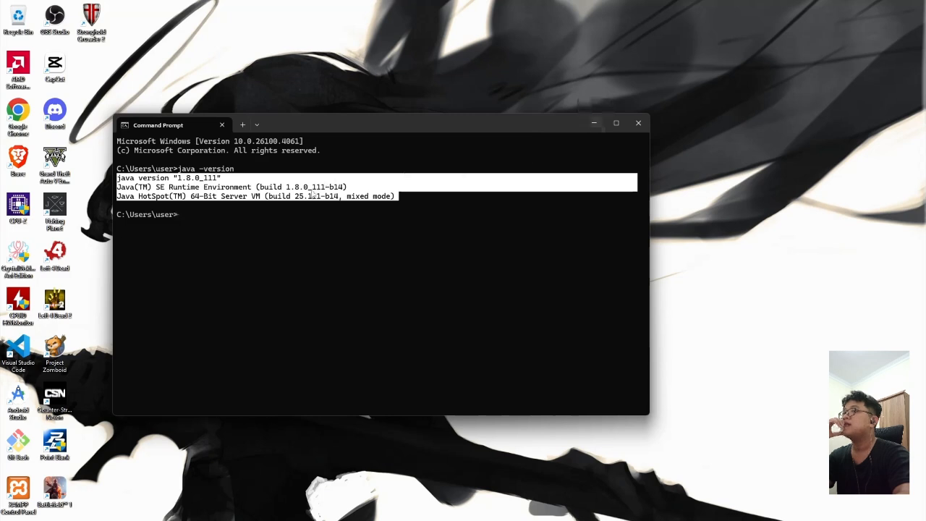
pyautogui.click(506, 197)
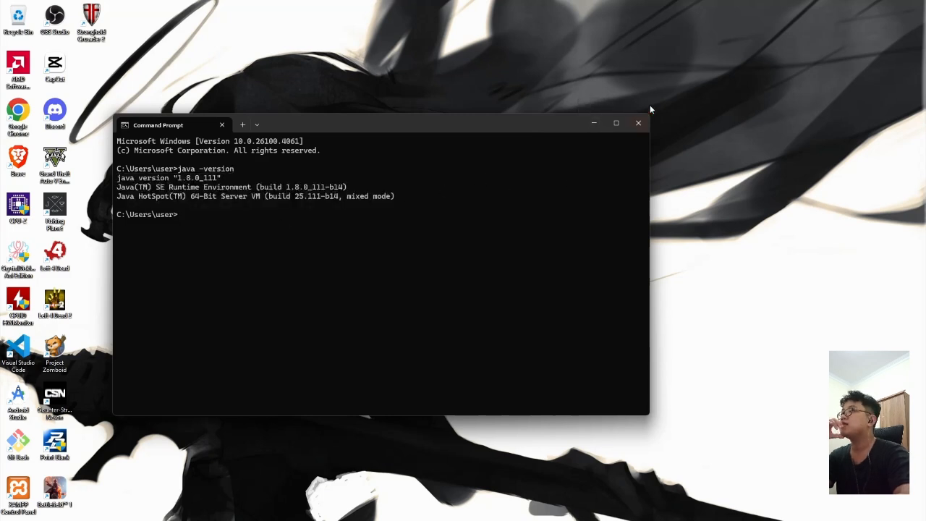
pyautogui.moveTo(121, 180); pyautogui.dragTo(183, 186)
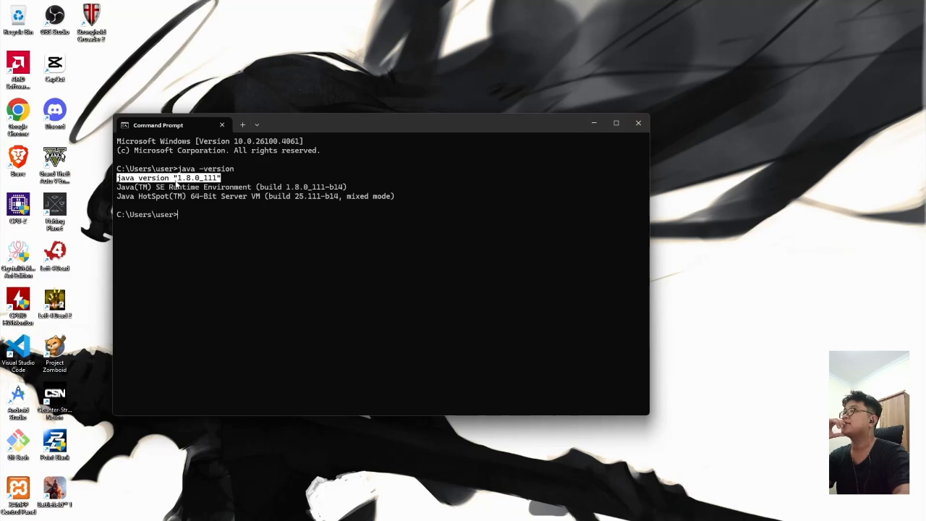
pyautogui.click(180, 183)
# Step: Close Command Prompt and search Google in Chrome for 'download apache jmeter'
pyautogui.click(643, 125)
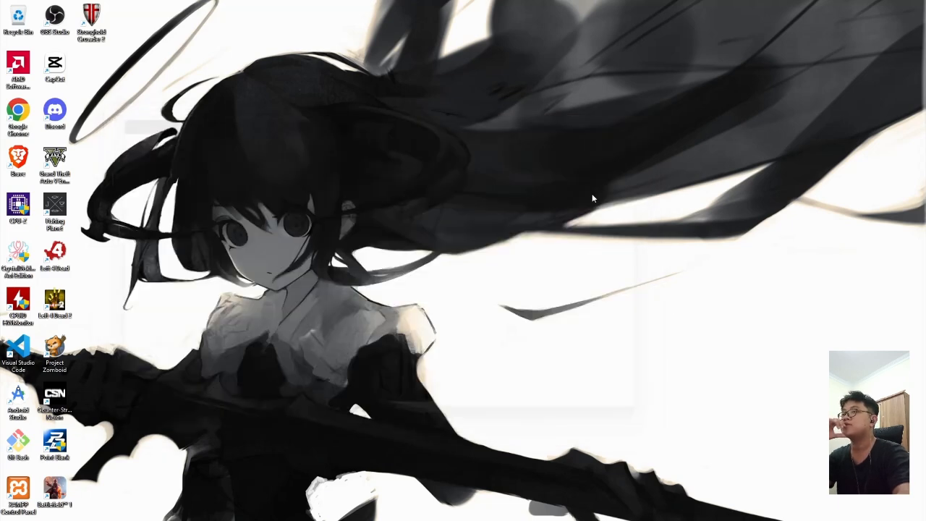
pyautogui.click(603, 509)
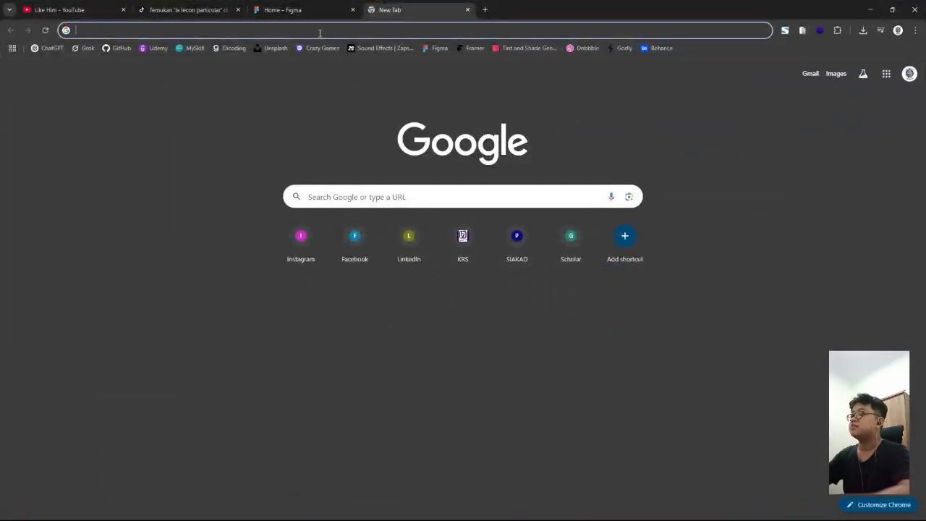
pyautogui.write('downlolad')
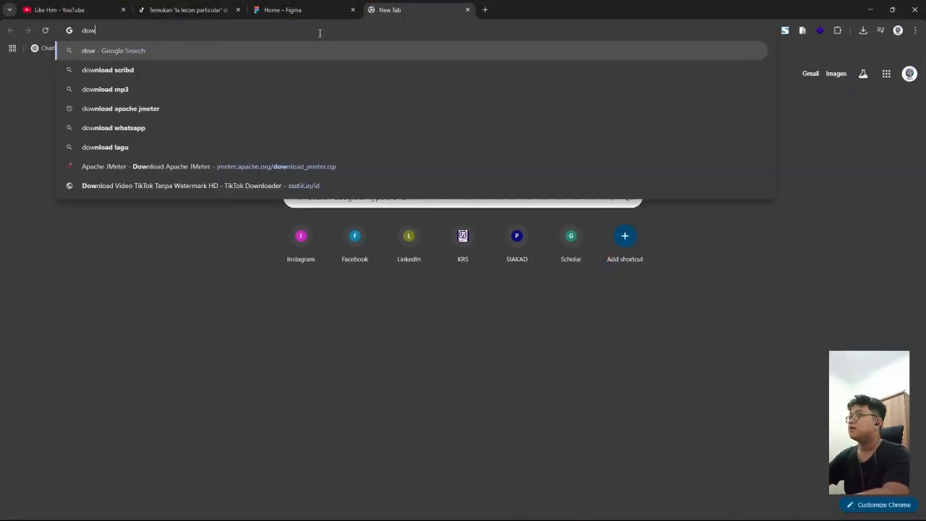
pyautogui.press('BackSpace')
pyautogui.press('BackSpace')
pyautogui.press('BackSpace')
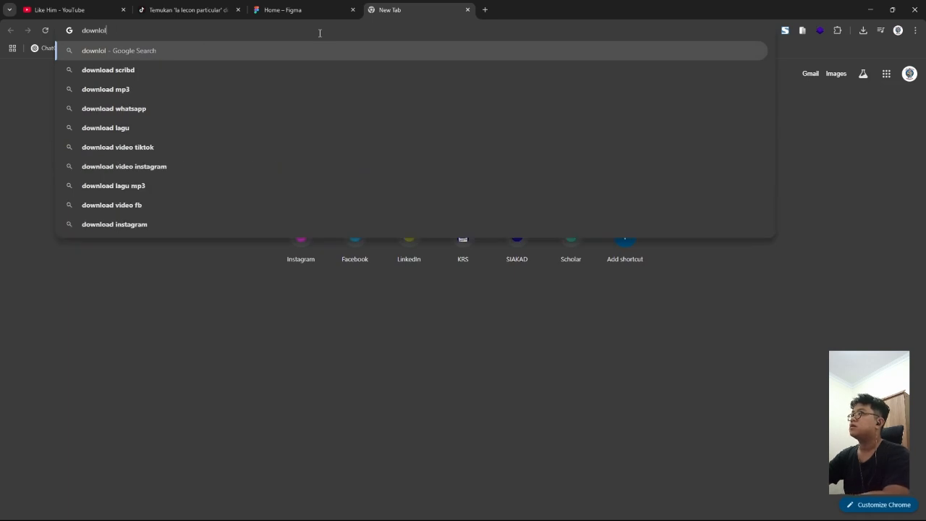
pyautogui.press('BackSpace')
pyautogui.write('ad')
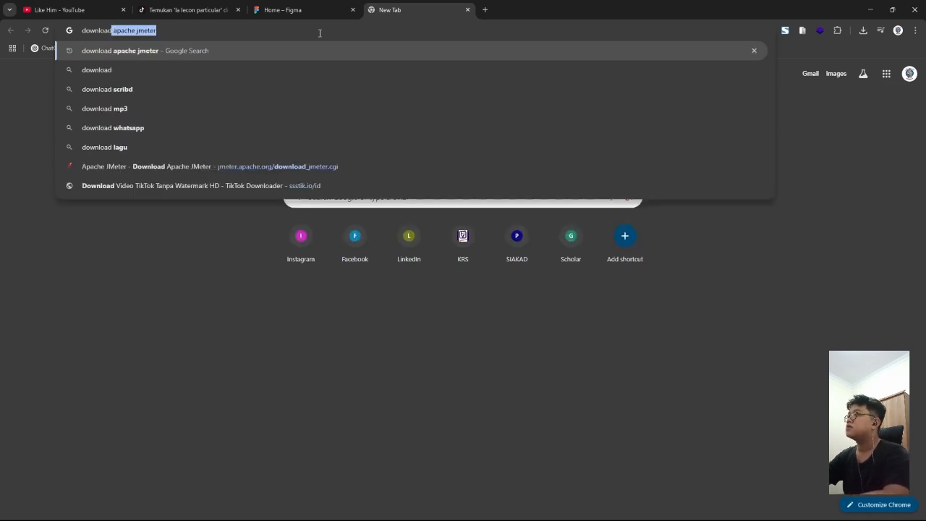
pyautogui.press('Return')
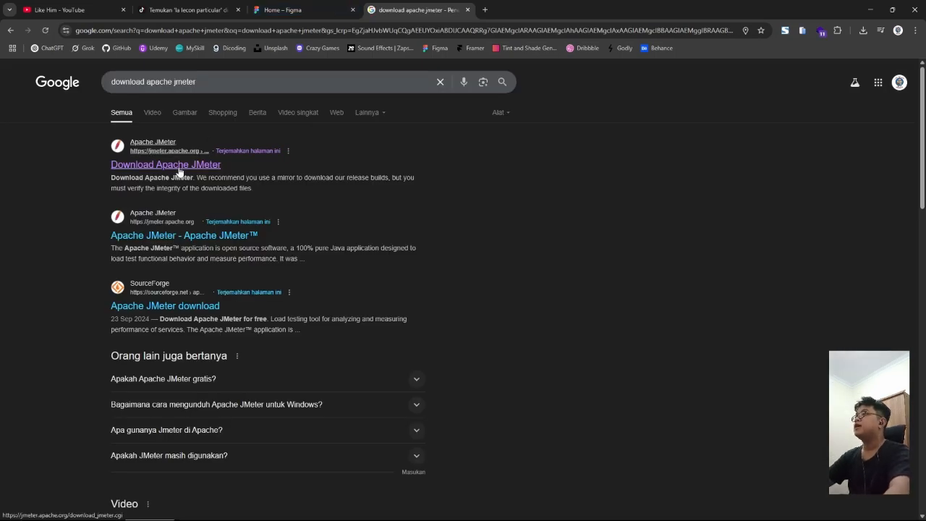
# Step: Open the Download Apache JMeter result and select its page address
pyautogui.click(199, 165)
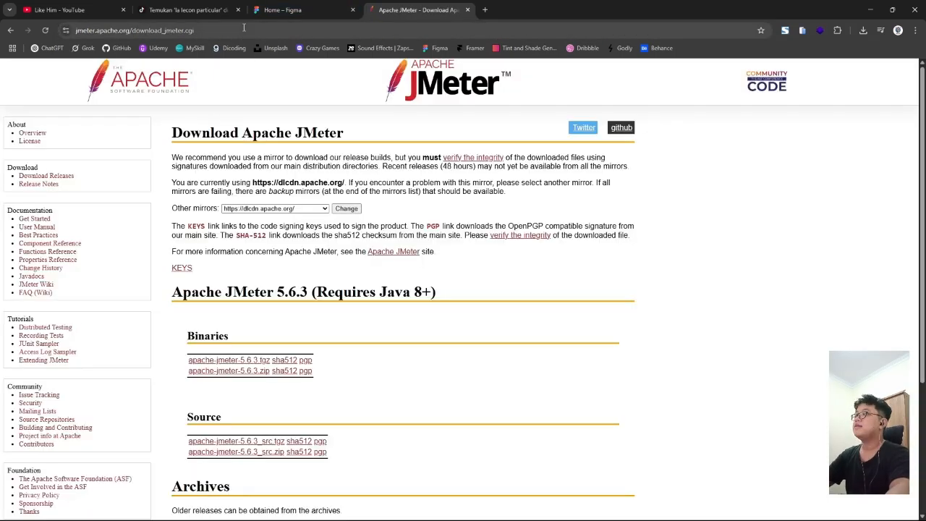
pyautogui.doubleClick(311, 31)
pyautogui.moveTo(325, 32); pyautogui.dragTo(139, 31)
pyautogui.click(108, 31)
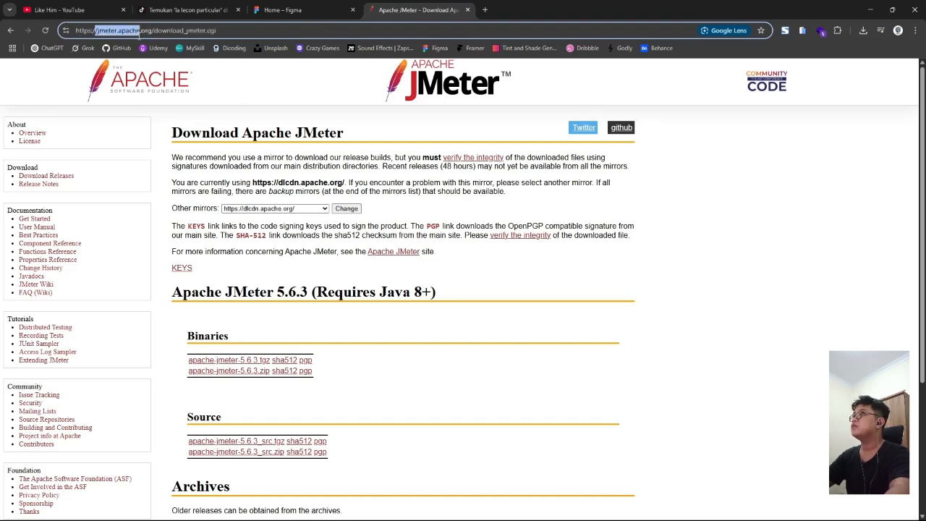
pyautogui.click(256, 33)
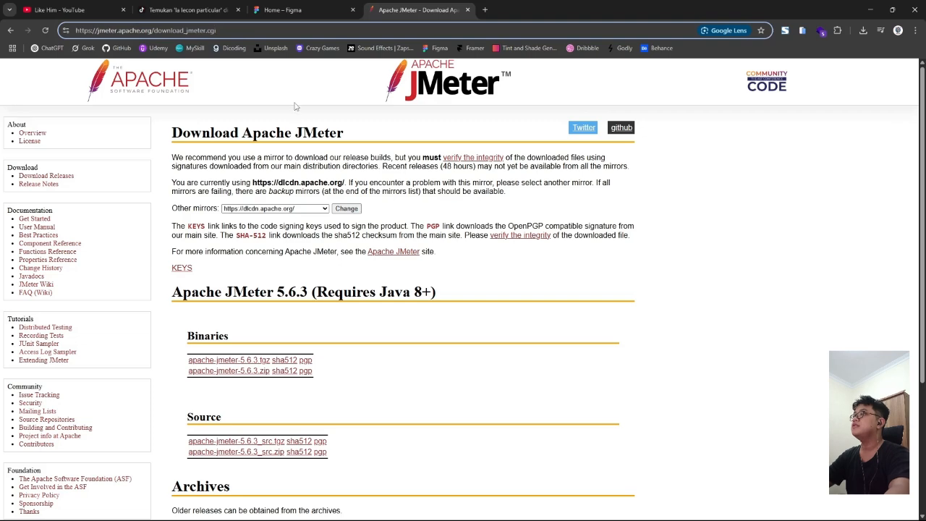
# Step: Scroll to the Binaries section and download the apache-jmeter-5.6.3.zip binary
pyautogui.click(294, 106)
pyautogui.scroll(-2, 319, 127)
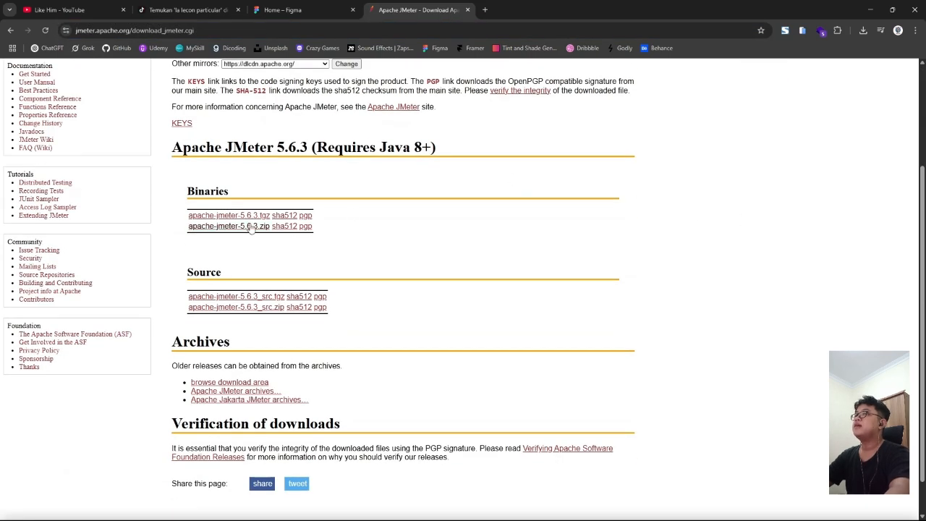
pyautogui.scroll(-1, 233, 191)
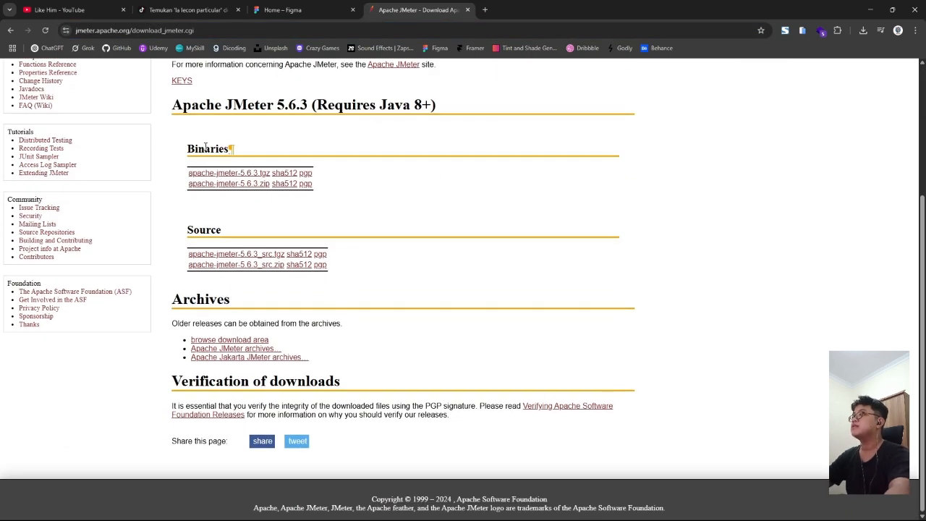
pyautogui.moveTo(187, 148); pyautogui.dragTo(231, 148)
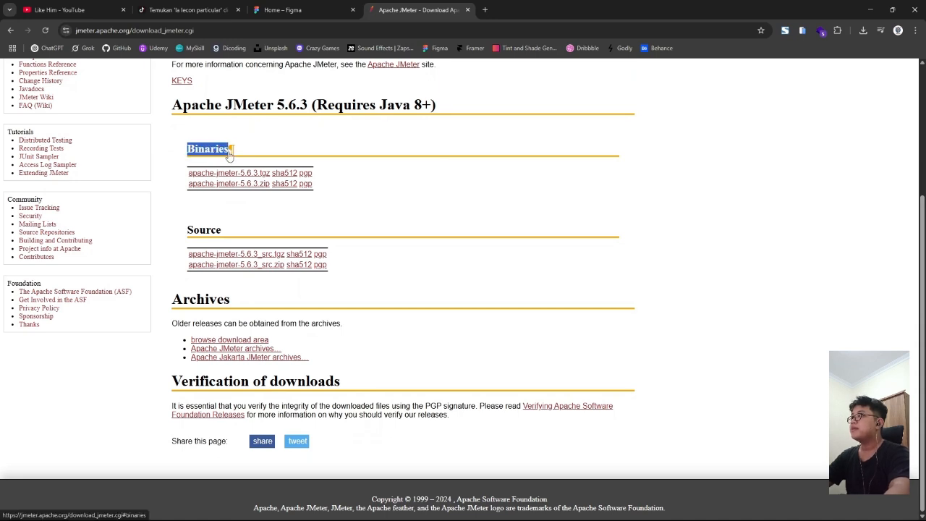
pyautogui.click(232, 148)
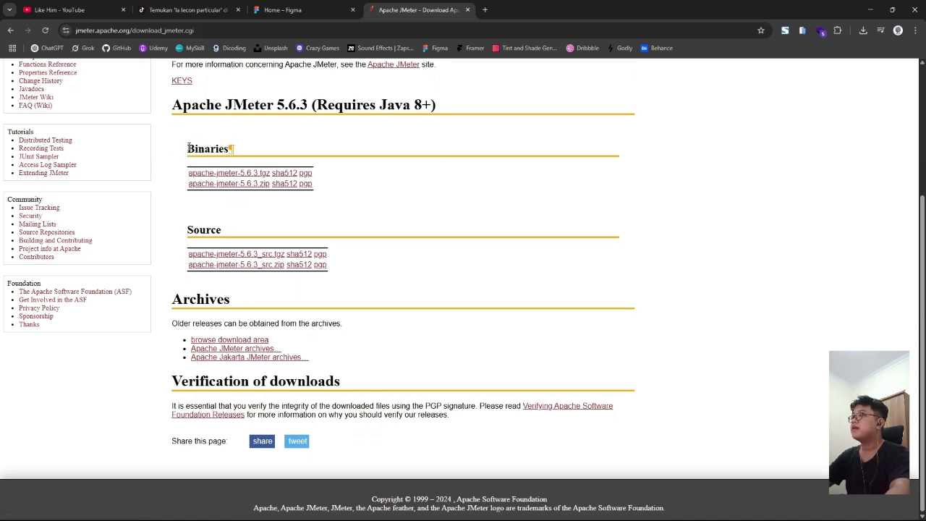
pyautogui.moveTo(189, 147); pyautogui.dragTo(235, 154)
pyautogui.moveTo(189, 227); pyautogui.dragTo(220, 230)
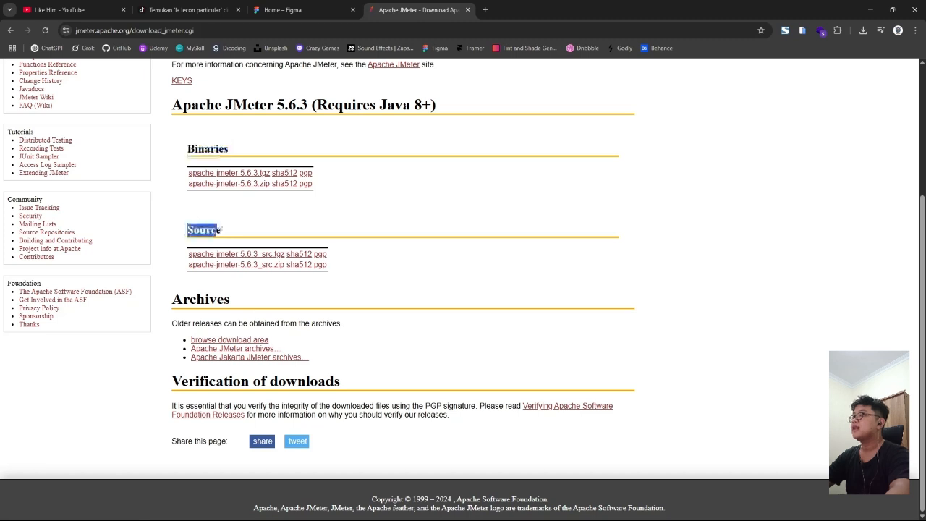
pyautogui.click(259, 217)
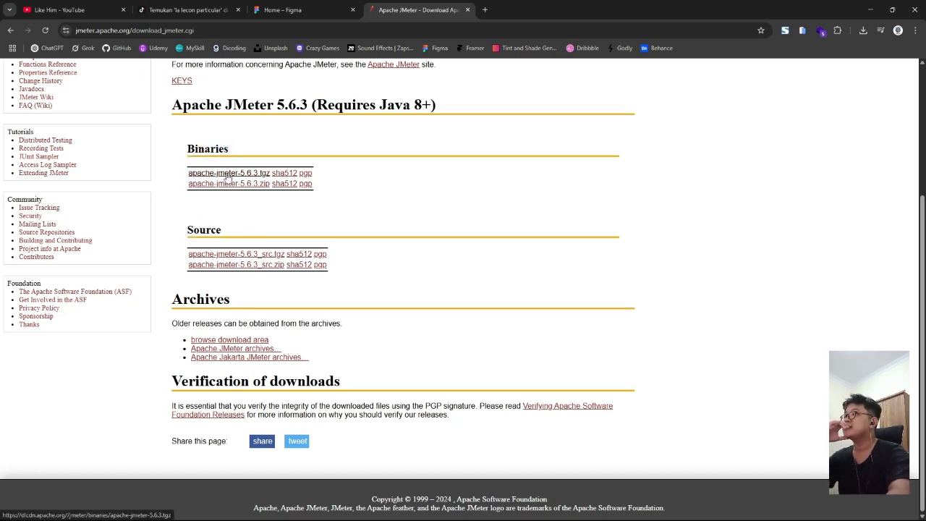
pyautogui.click(259, 187)
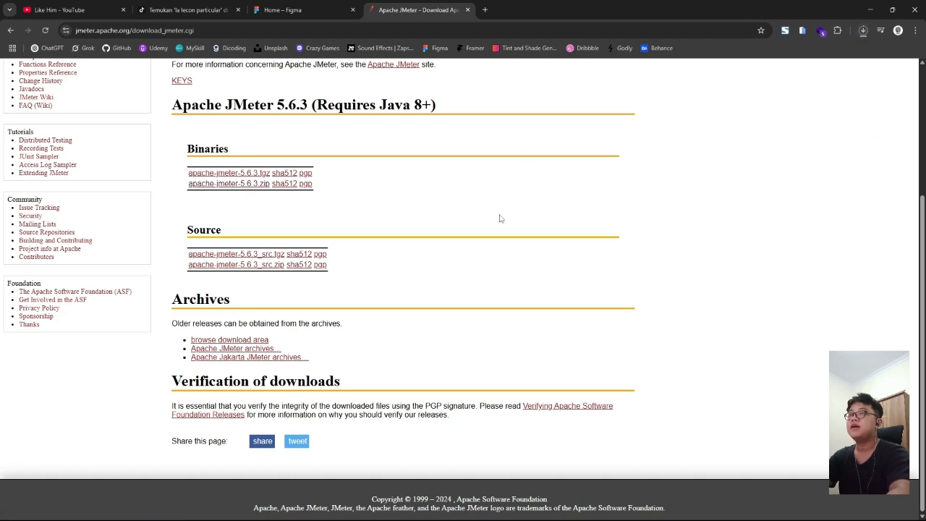
pyautogui.scroll(3, 697, 193)
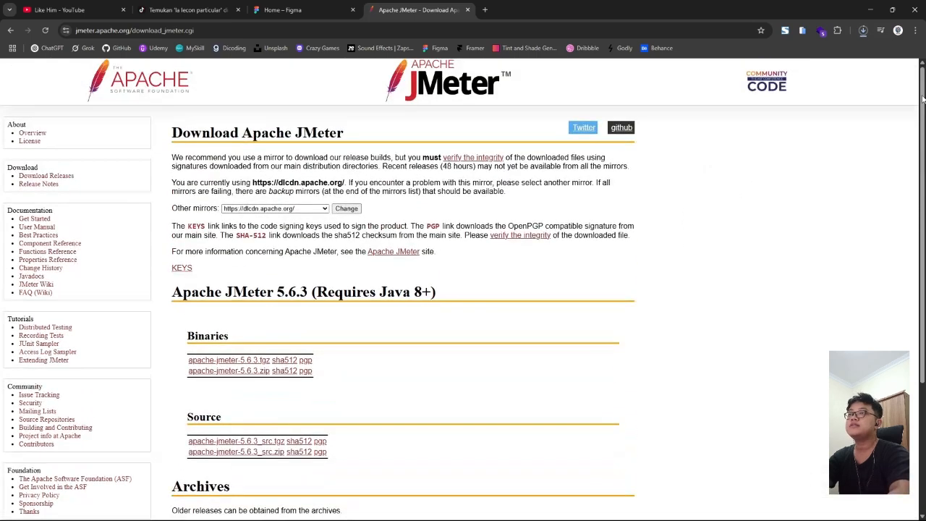
# Step: Check the JMeter zip's progress in the full download history, then add a new tab
pyautogui.click(863, 31)
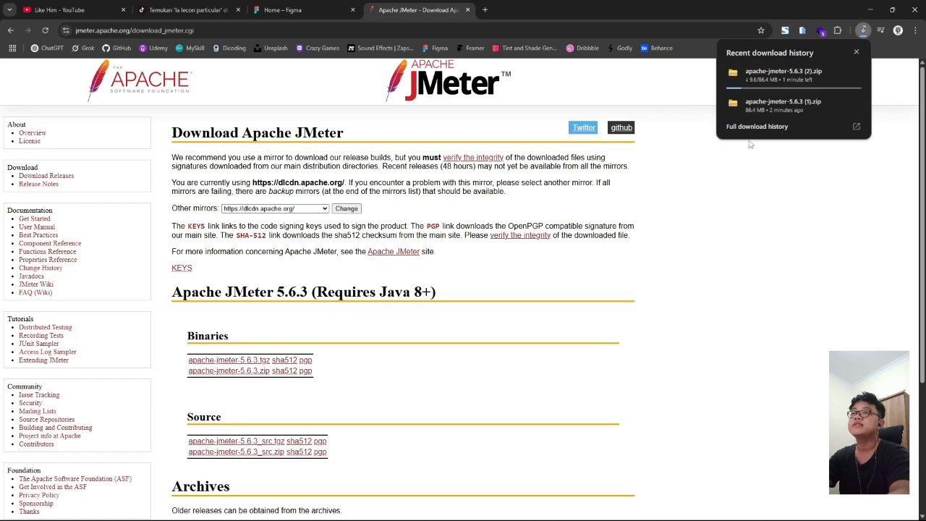
pyautogui.click(731, 128)
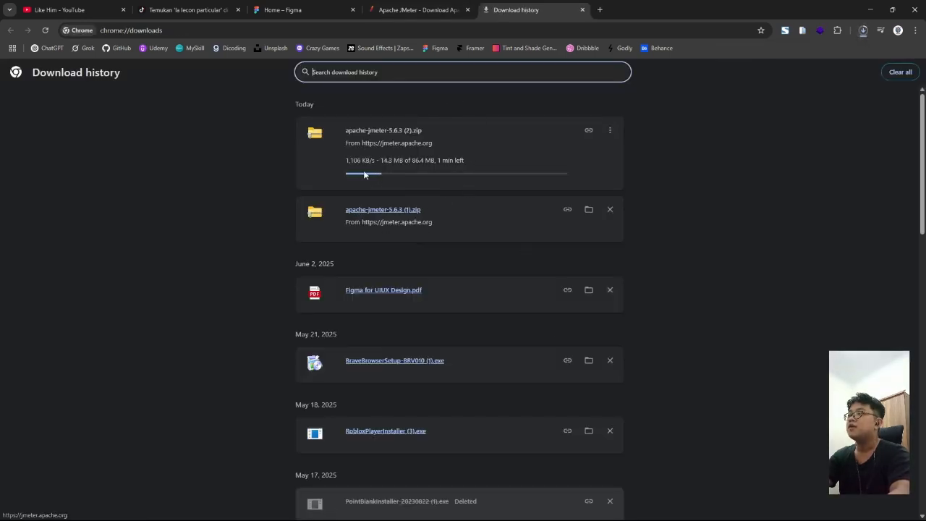
pyautogui.click(599, 7)
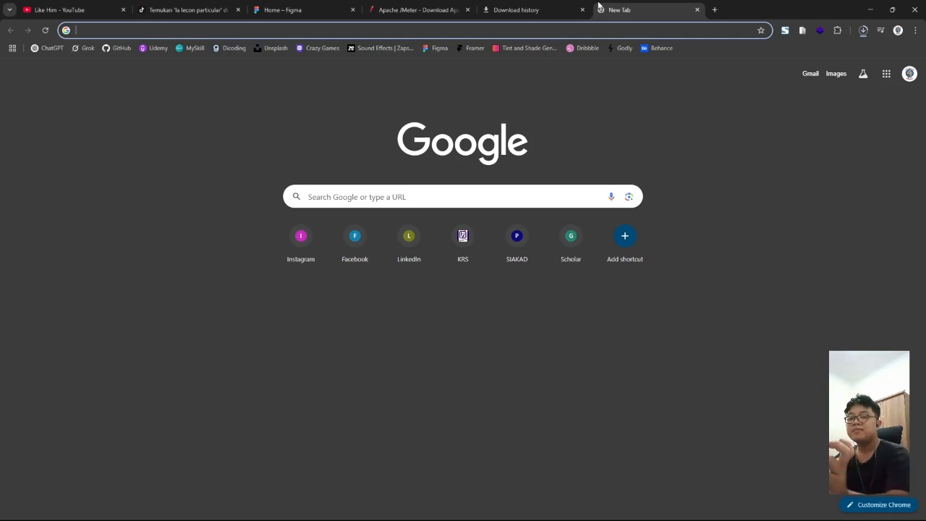
# Step: Search Google for 'download java' and open the java.com Download Java result
pyautogui.write('downlolad')
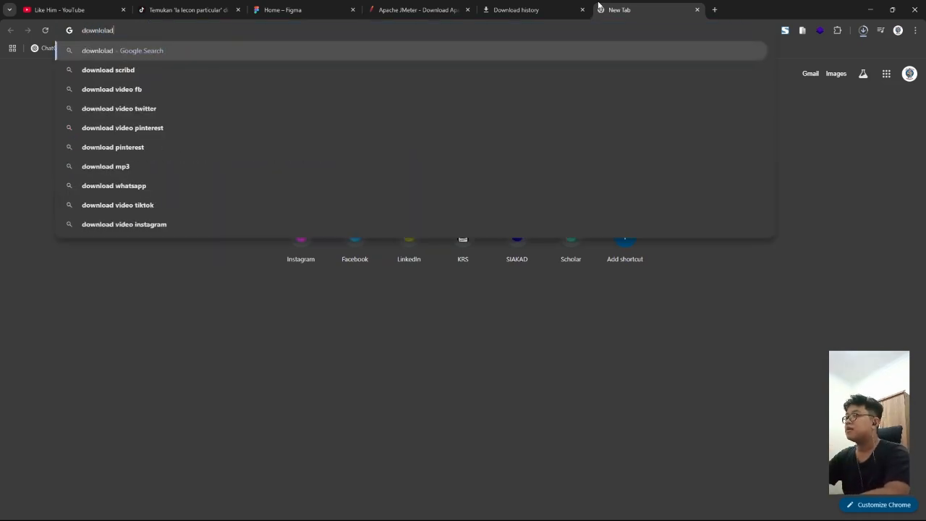
pyautogui.press('Down')
pyautogui.press('BackSpace')
pyautogui.press('BackSpace')
pyautogui.press('BackSpace')
pyautogui.press('BackSpace')
pyautogui.press('BackSpace')
pyautogui.press('BackSpace')
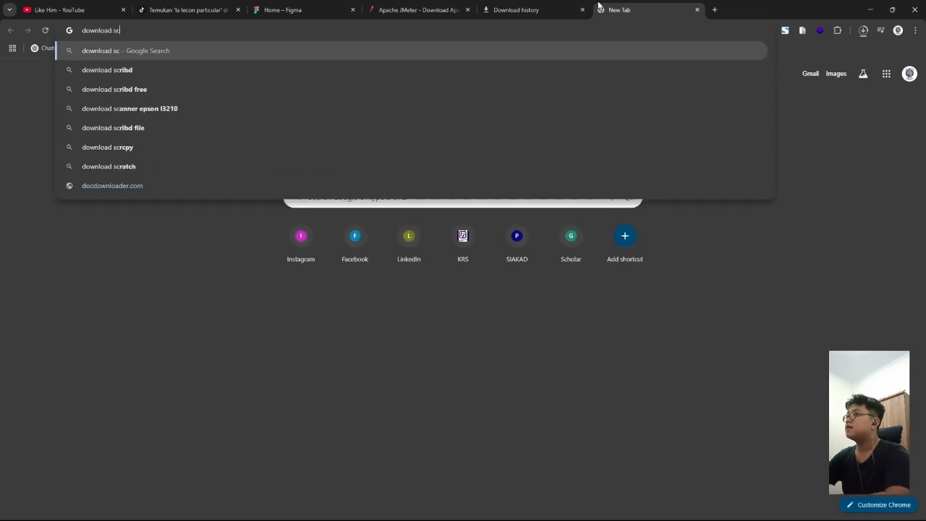
pyautogui.write('java')
pyautogui.press('Return')
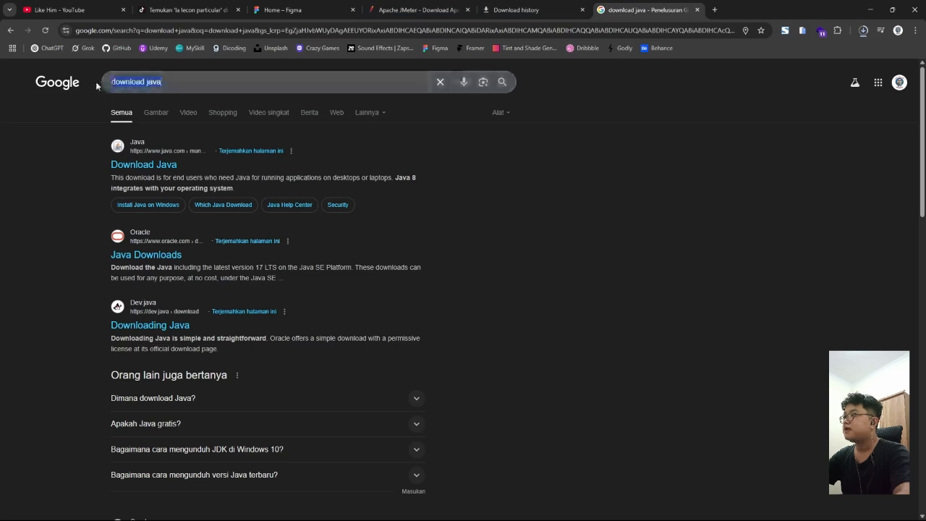
pyautogui.click(169, 83)
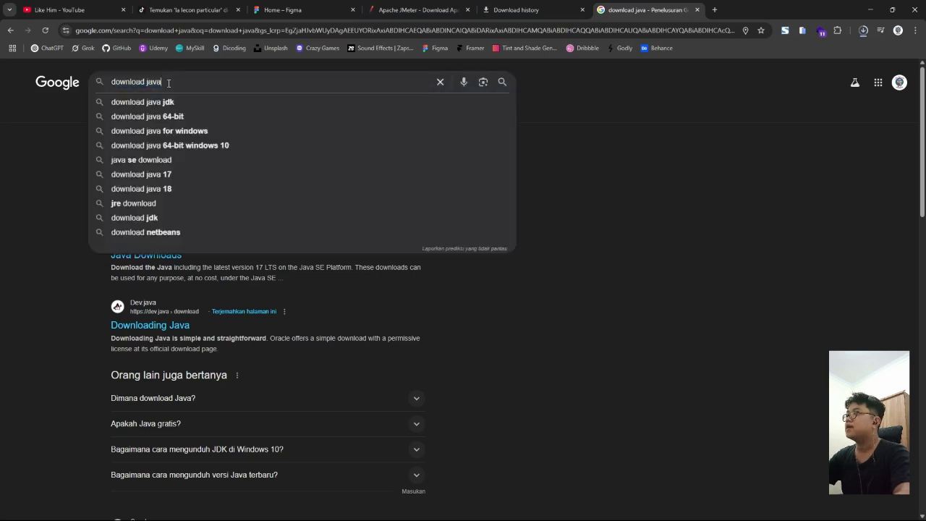
pyautogui.click(54, 136)
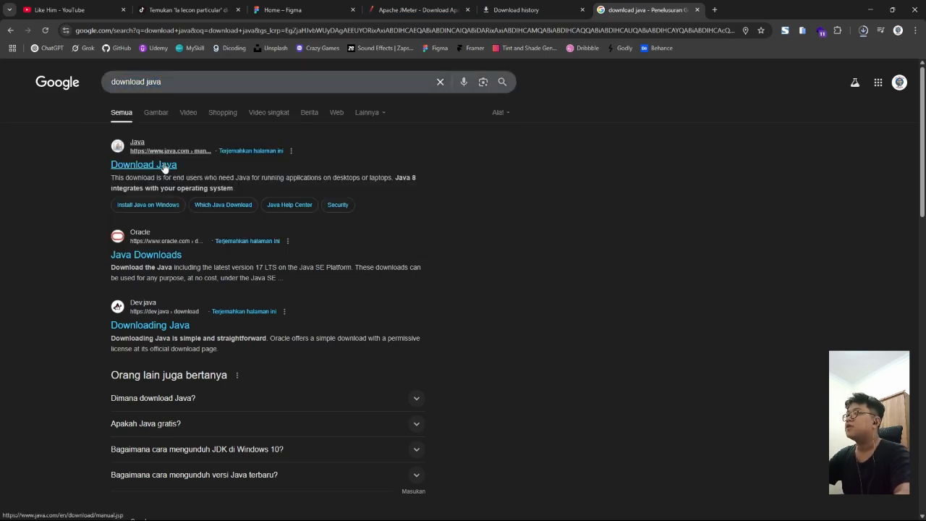
pyautogui.click(165, 167)
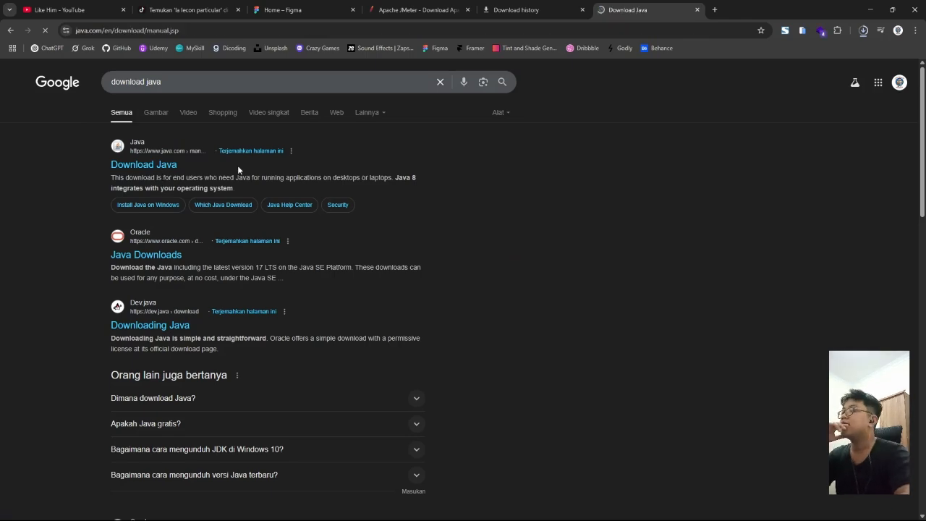
# Step: Scroll through java.com's Download Java page
pyautogui.scroll(-5, 322, 205)
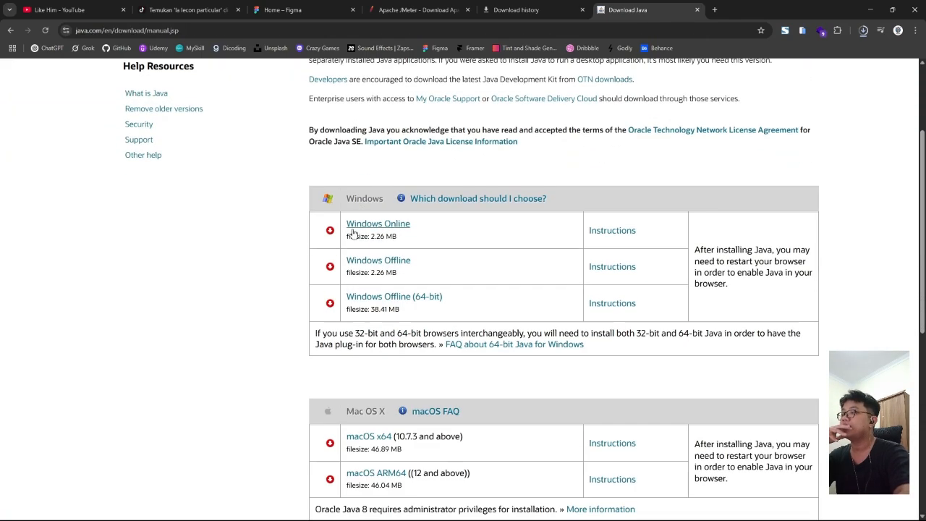
pyautogui.scroll(2, 269, 233)
pyautogui.scroll(1, 296, 273)
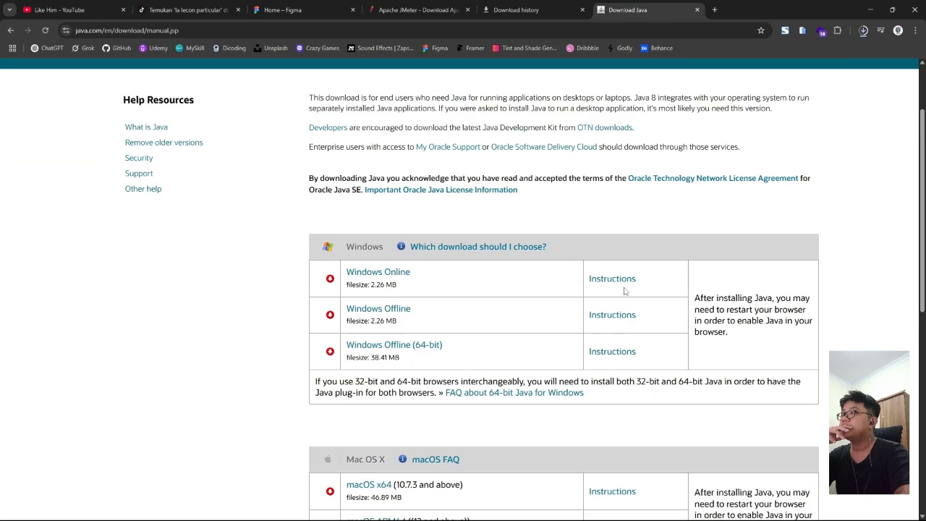
pyautogui.scroll(-6, 268, 275)
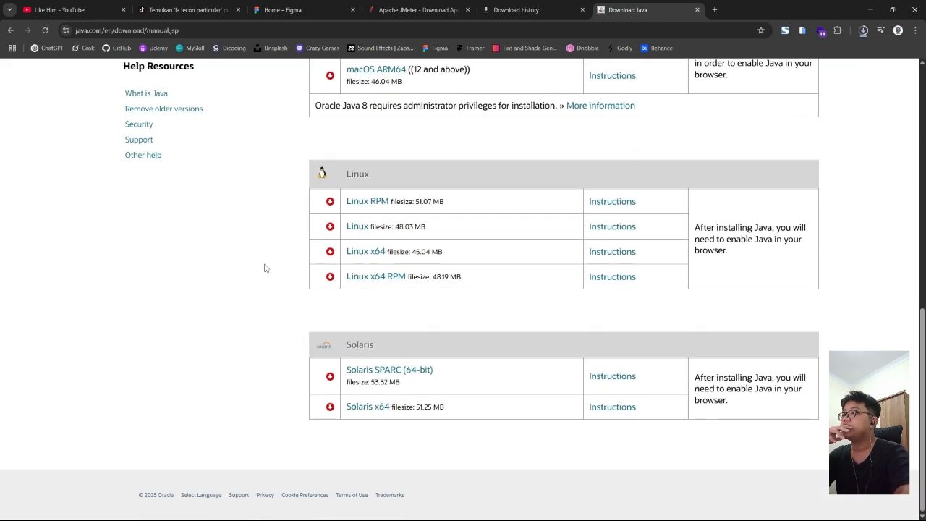
pyautogui.scroll(3, 271, 271)
pyautogui.scroll(4, 269, 271)
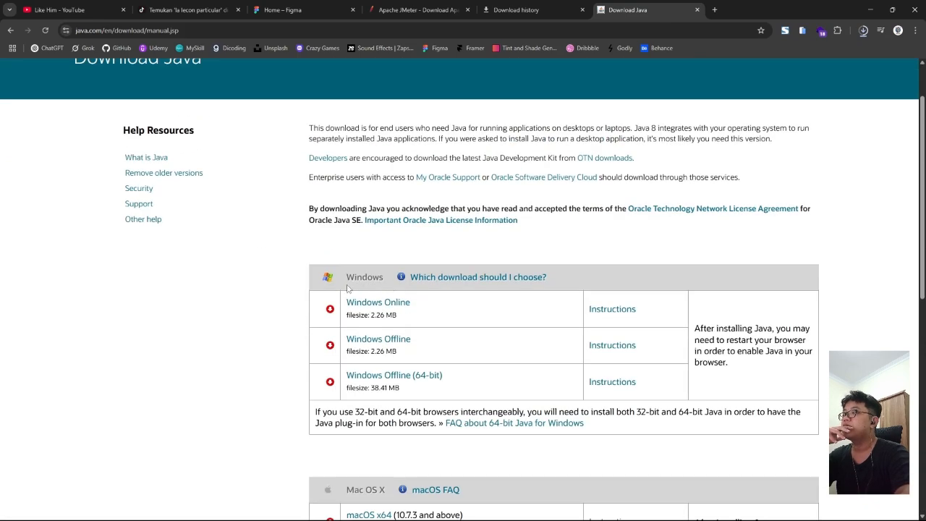
# Step: Look at Oracle's JDK 24 Windows downloads, then return to java.com's Download Java page
pyautogui.click(10, 30)
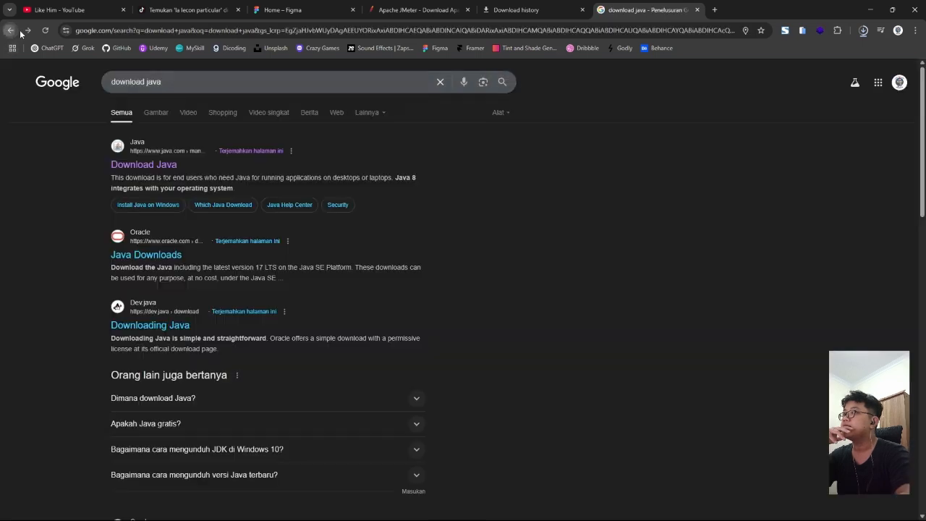
pyautogui.click(146, 256)
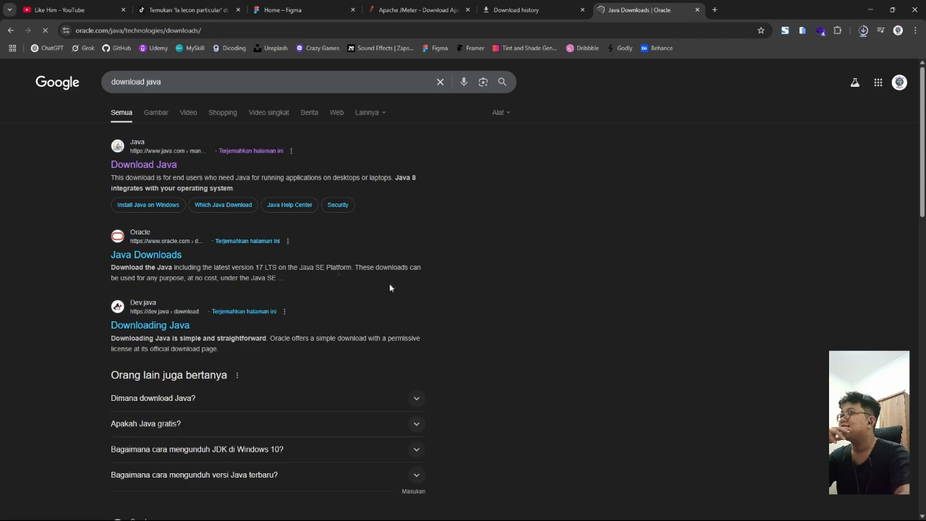
pyautogui.scroll(-6, 318, 269)
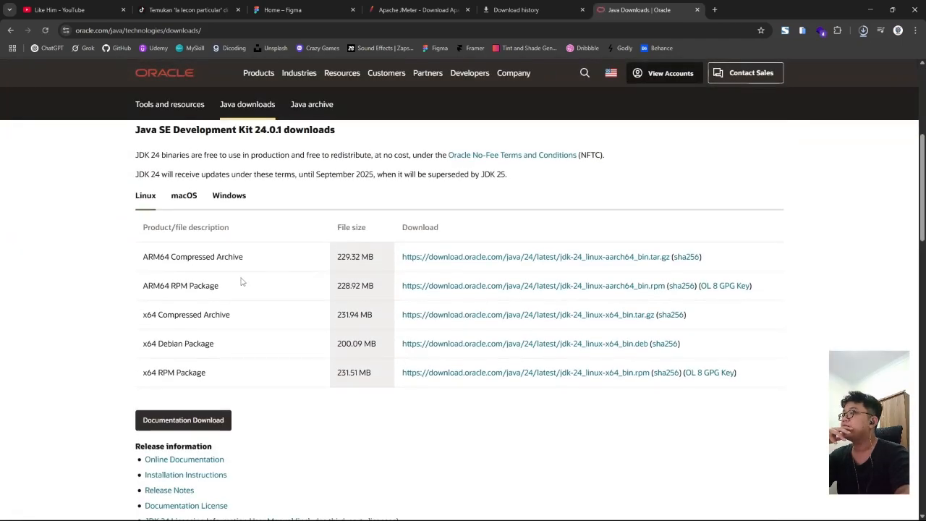
pyautogui.click(242, 202)
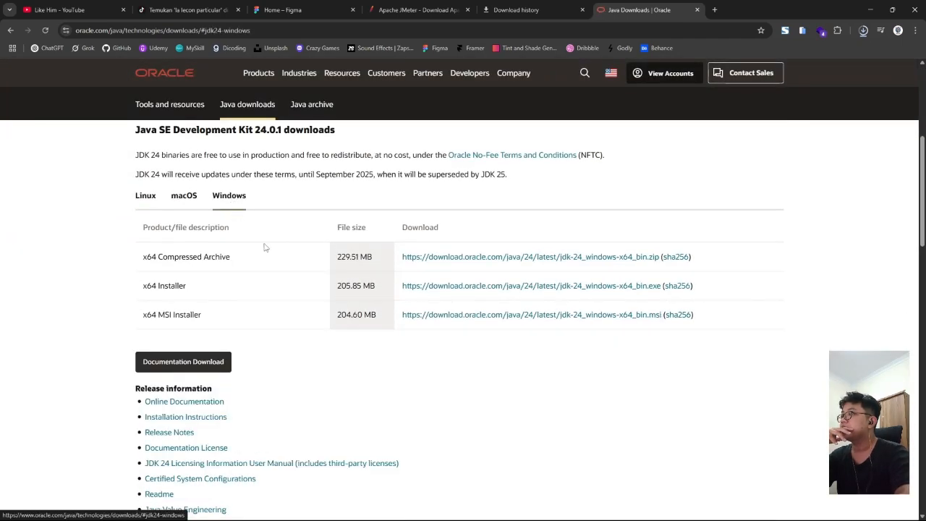
pyautogui.scroll(-3, 344, 288)
pyautogui.scroll(3, 306, 269)
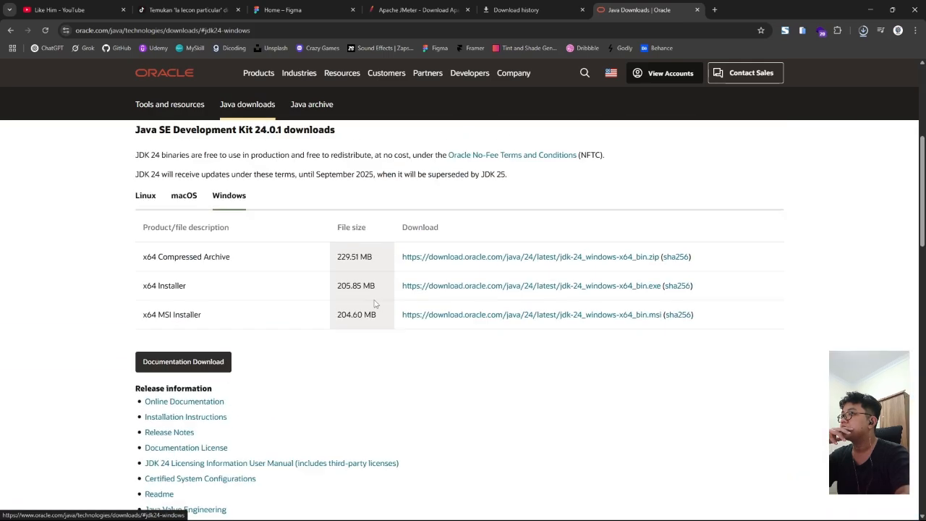
pyautogui.hotkey('alt', 'Left')
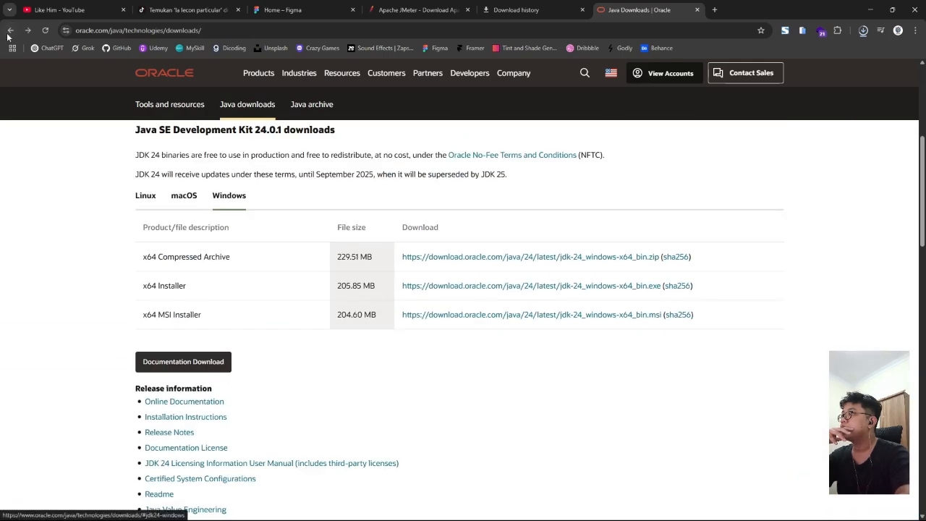
pyautogui.click(162, 166)
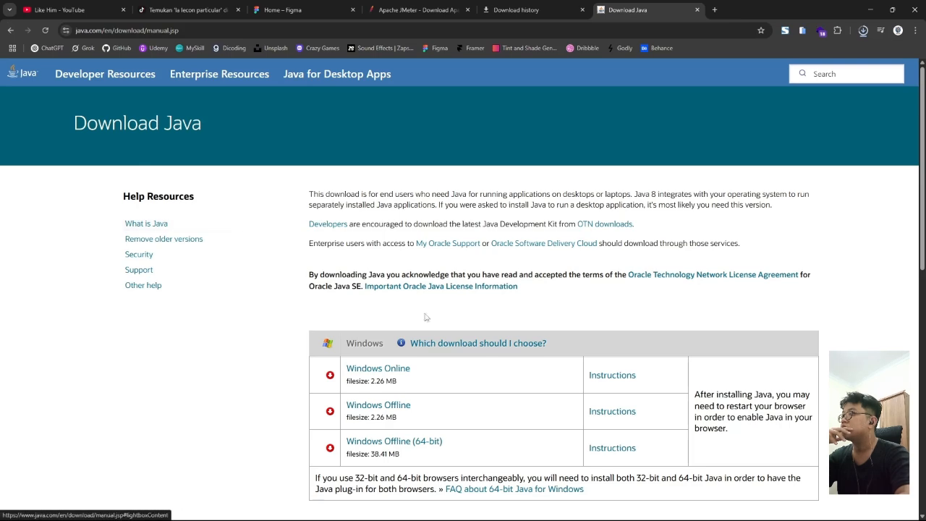
# Step: Download the small Java installer and remove it from Chrome's download history
pyautogui.scroll(-3, 403, 297)
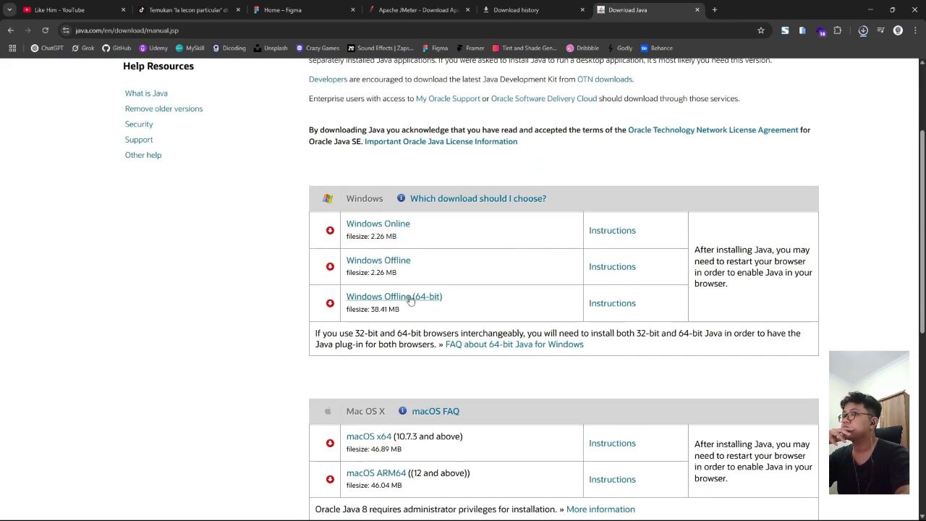
pyautogui.scroll(2, 410, 300)
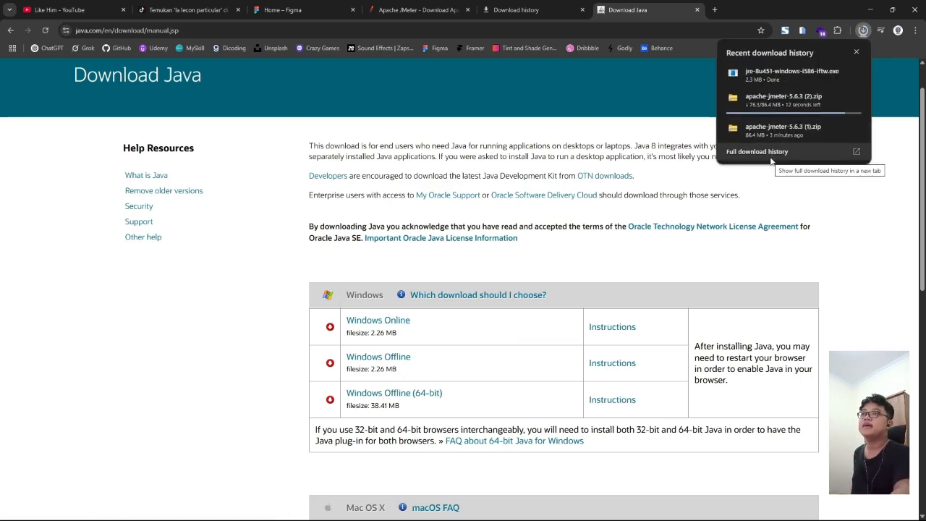
pyautogui.click(753, 157)
pyautogui.click(610, 130)
pyautogui.click(622, 10)
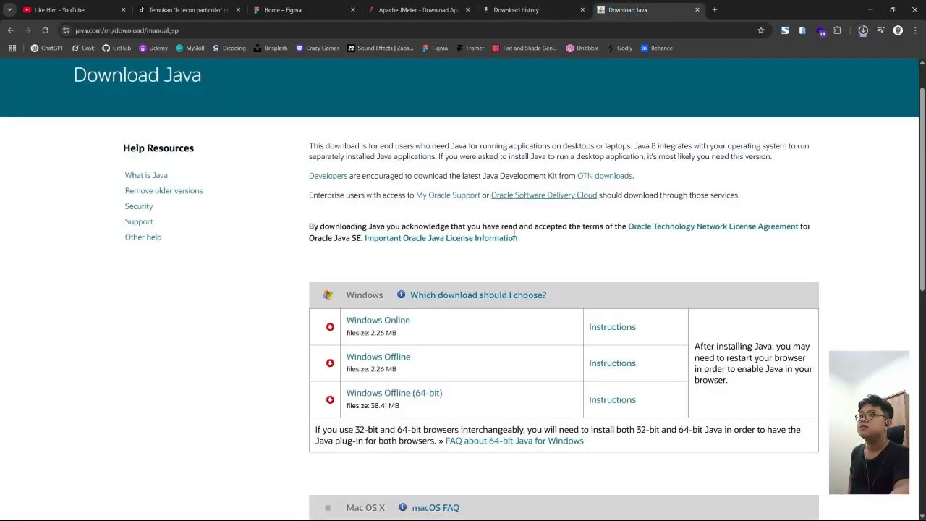
# Step: Cancel the 64-bit Java download and remove its entry from the download history
pyautogui.click(863, 31)
pyautogui.click(768, 156)
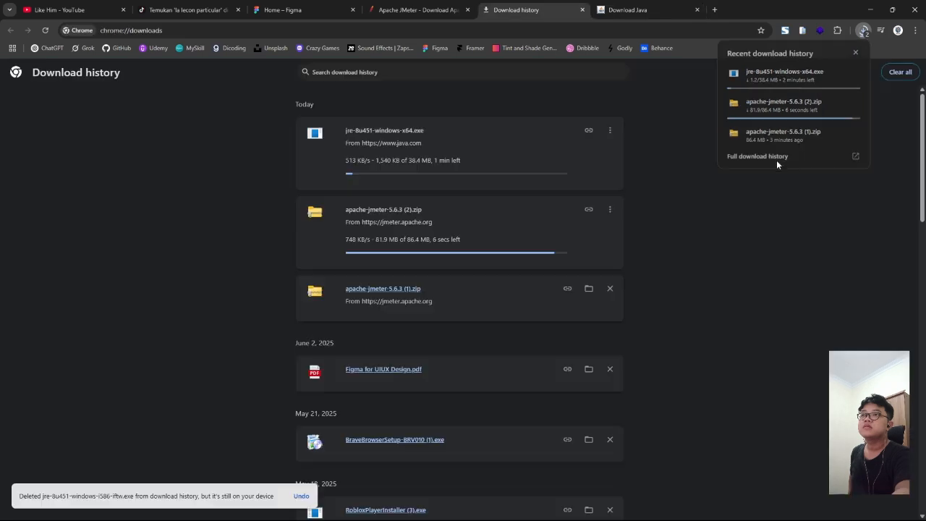
pyautogui.click(610, 130)
pyautogui.click(594, 154)
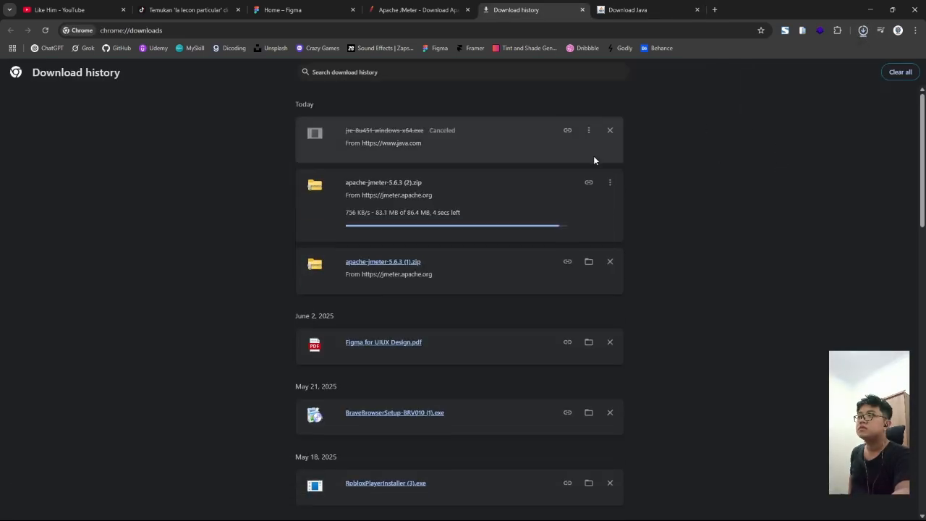
pyautogui.click(610, 130)
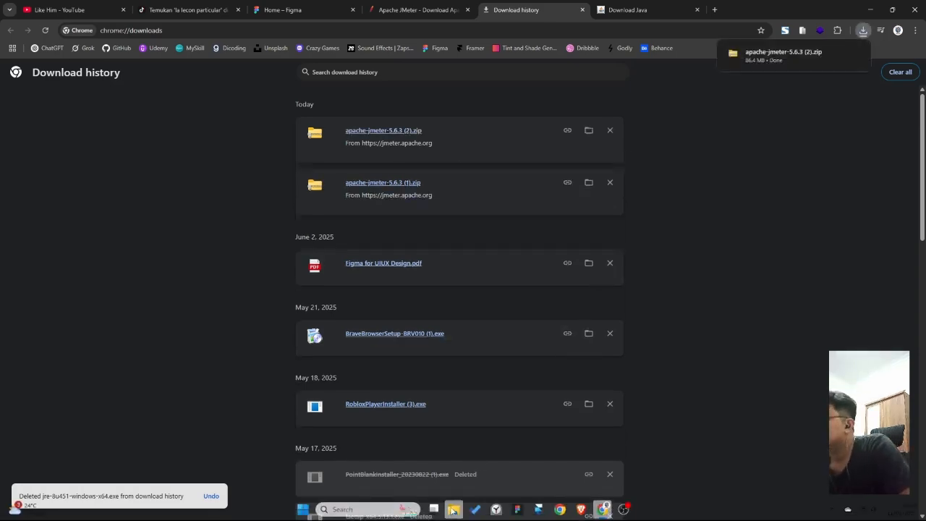
pyautogui.click(453, 509)
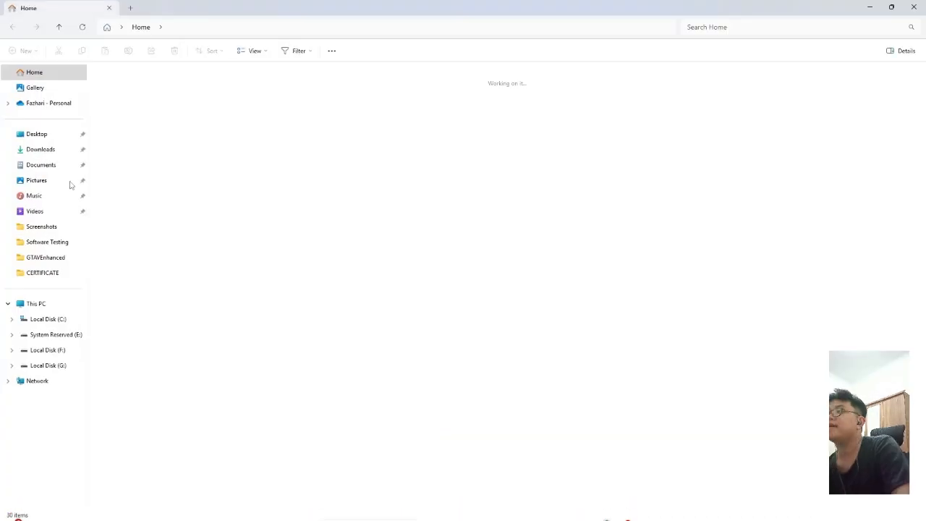
# Step: In Downloads, start Extract All on the apache-jmeter-5.6.3 zip
pyautogui.click(22, 150)
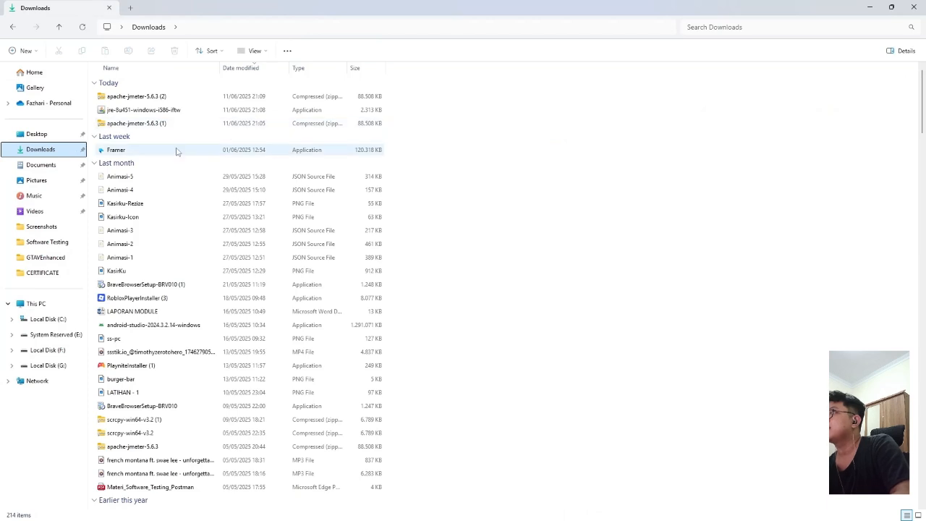
pyautogui.click(156, 113)
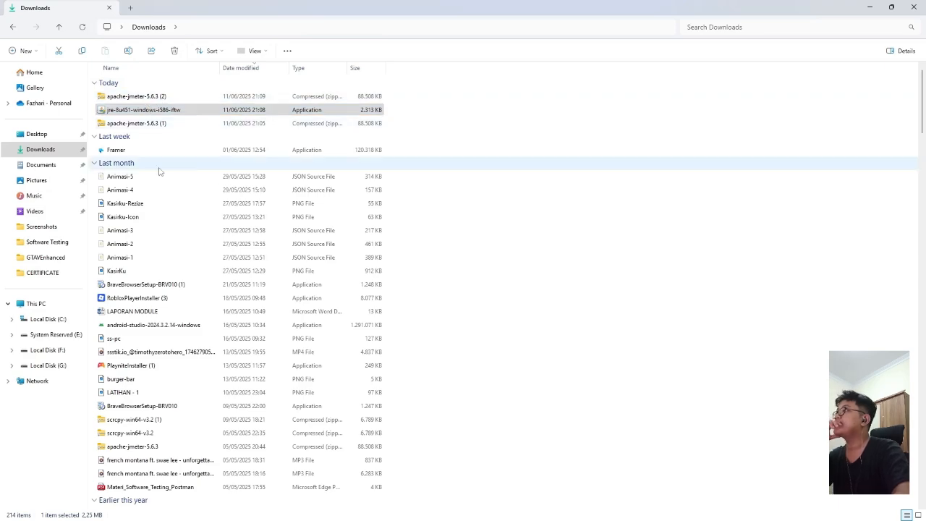
pyautogui.scroll(-6, 166, 233)
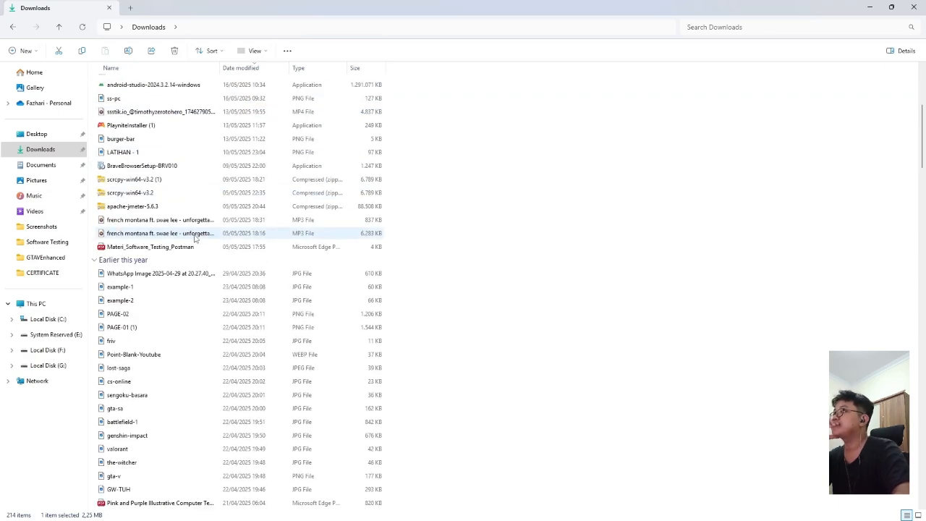
pyautogui.rightClick(141, 206)
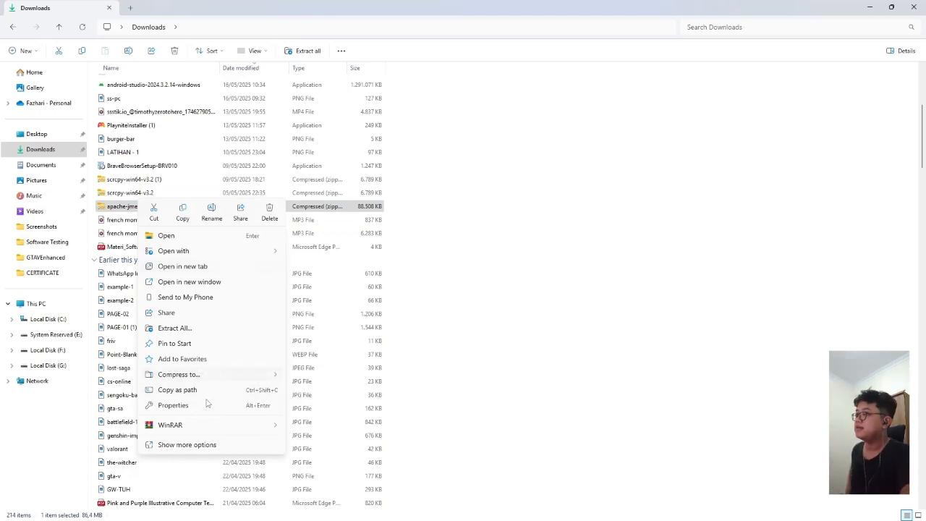
pyautogui.click(181, 328)
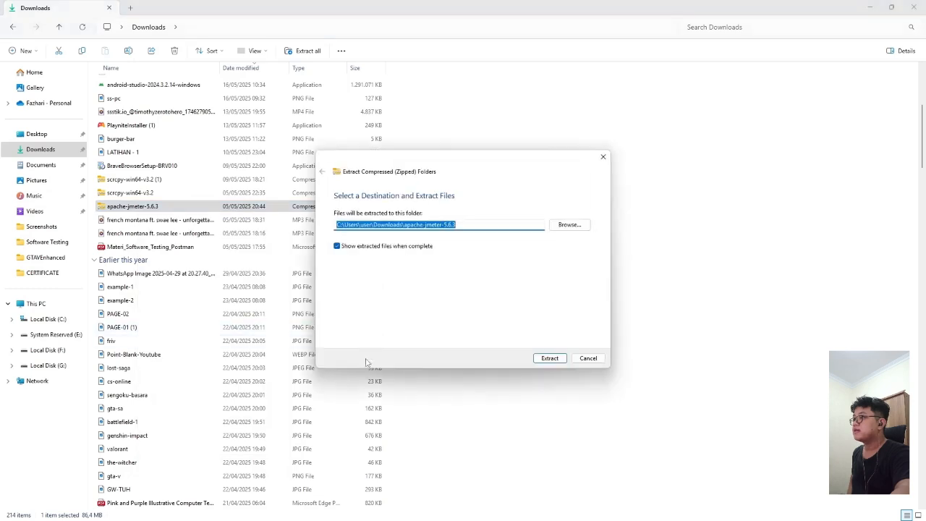
# Step: Set the extraction destination to Local Disk (C:) and extract the files
pyautogui.click(563, 226)
pyautogui.scroll(-2, 358, 319)
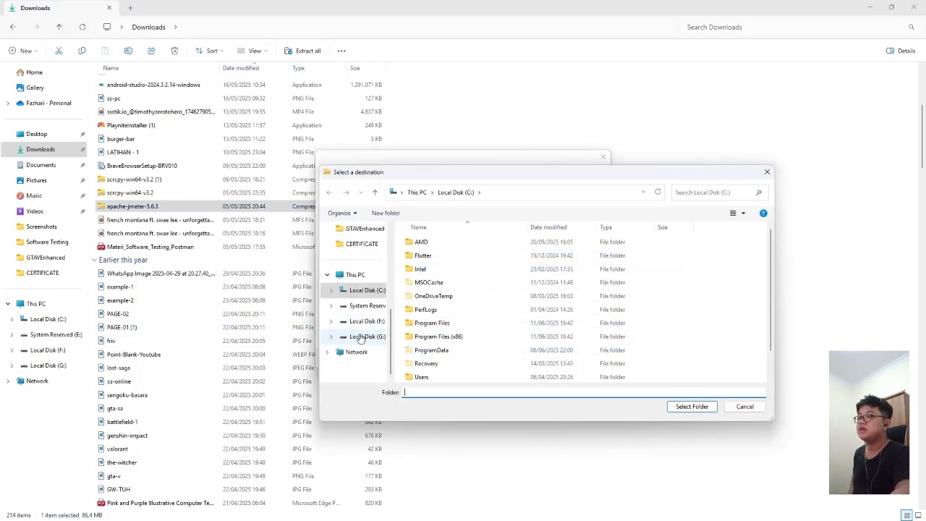
pyautogui.click(367, 320)
pyautogui.click(372, 306)
pyautogui.click(366, 321)
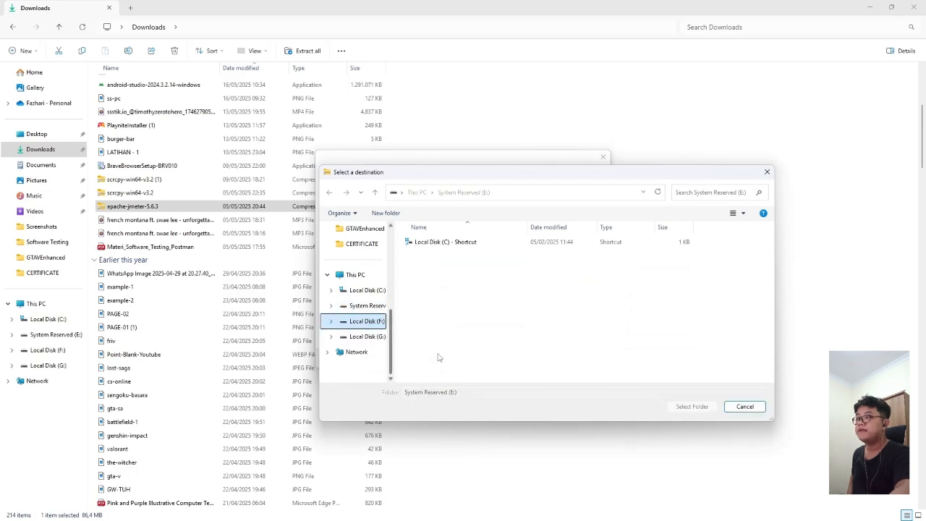
pyautogui.click(365, 290)
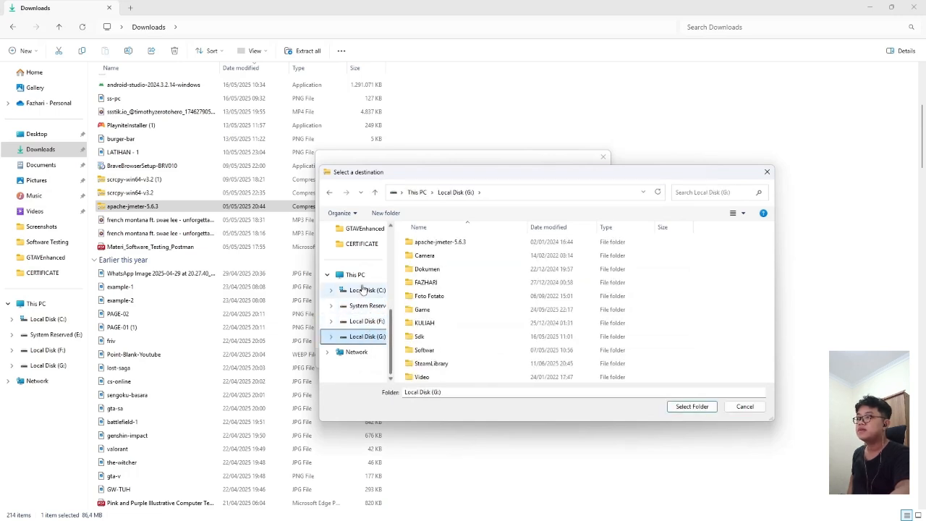
pyautogui.click(690, 408)
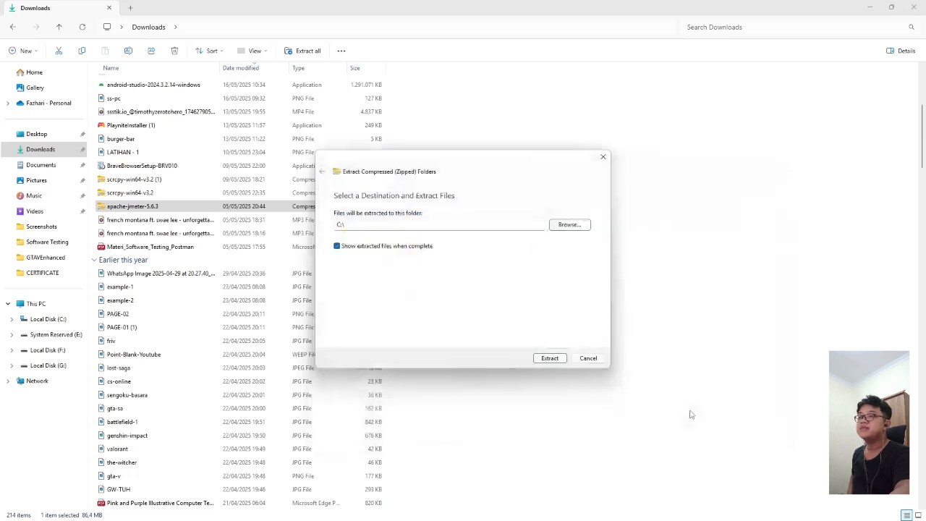
pyautogui.click(545, 358)
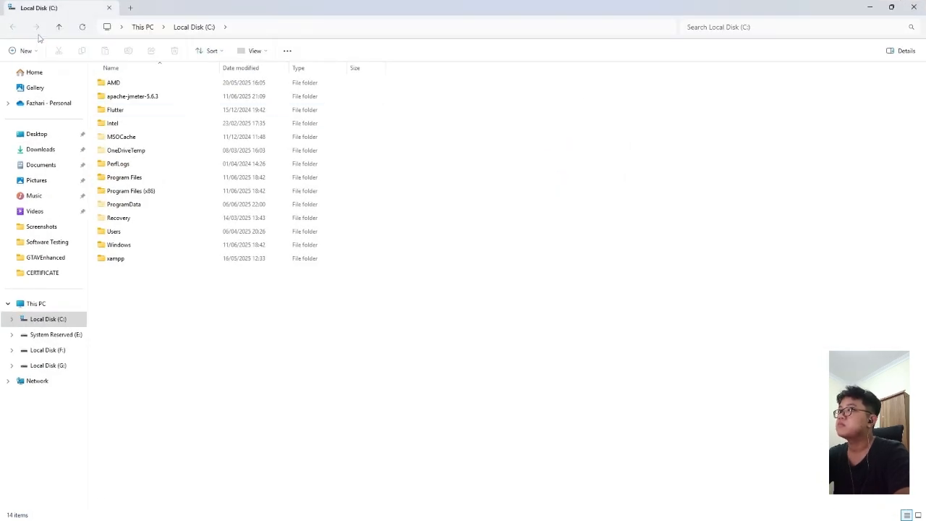
# Step: Close the C: window and open the apache-jmeter-5.6.3 folder from Local Disk (C:)
pyautogui.click(913, 7)
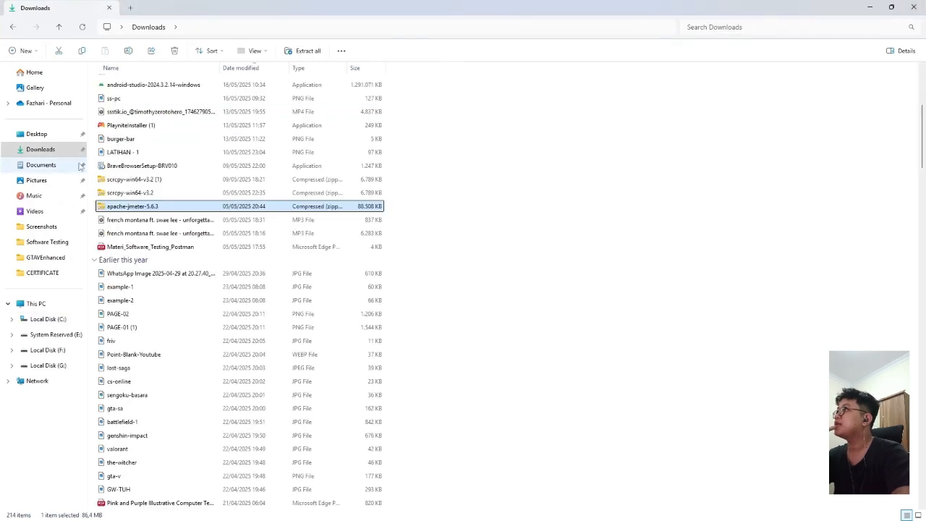
pyautogui.click(63, 324)
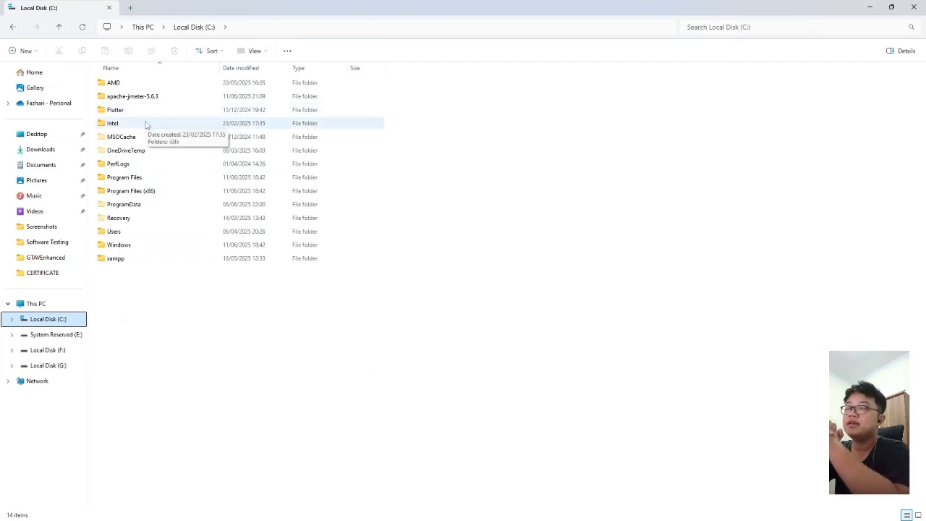
pyautogui.doubleClick(138, 100)
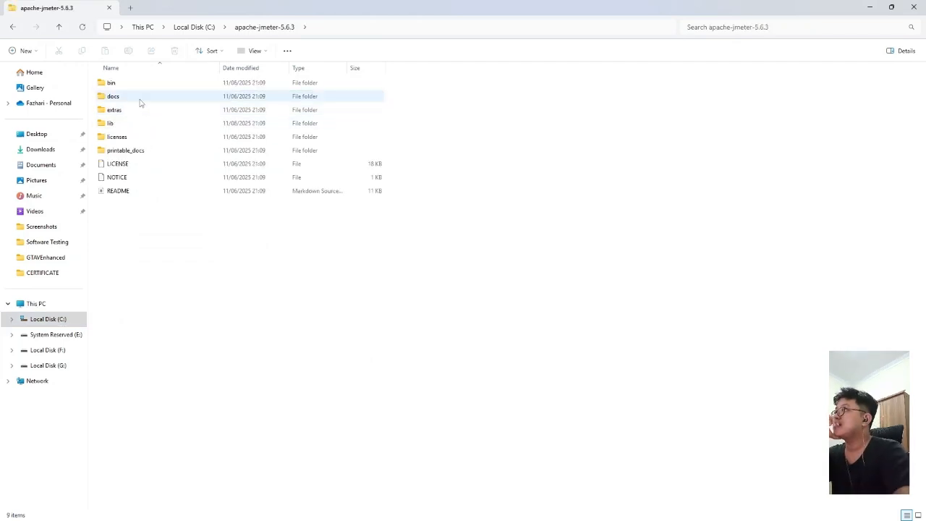
pyautogui.click(12, 29)
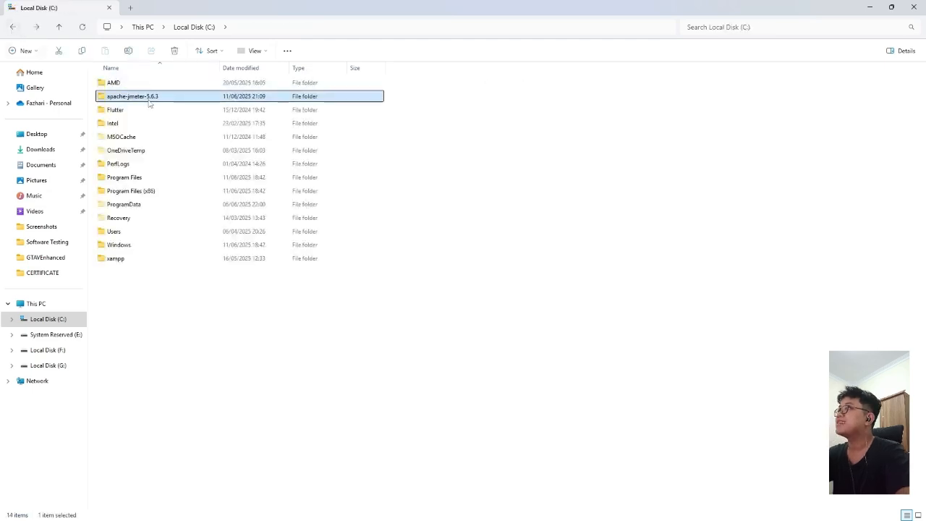
pyautogui.doubleClick(149, 97)
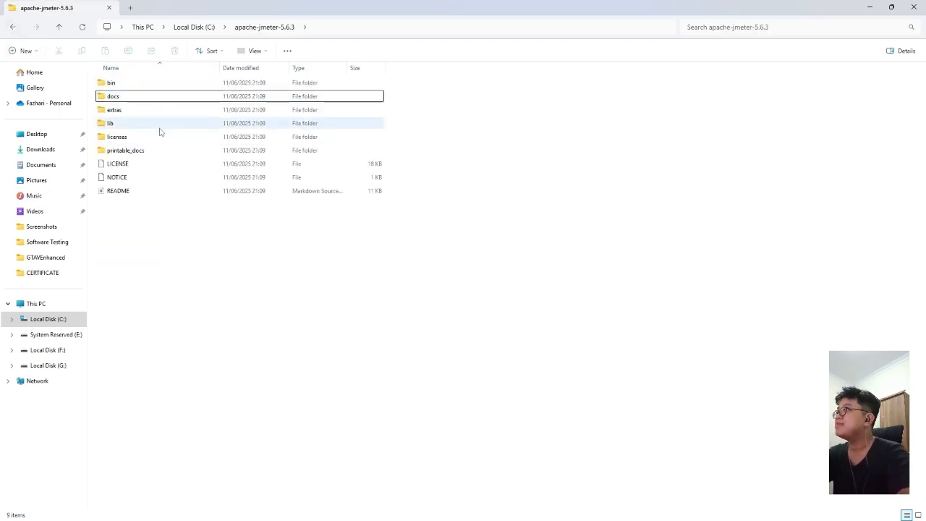
# Step: Open the bin folder inside apache-jmeter-5.6.3 and look through its files
pyautogui.doubleClick(151, 85)
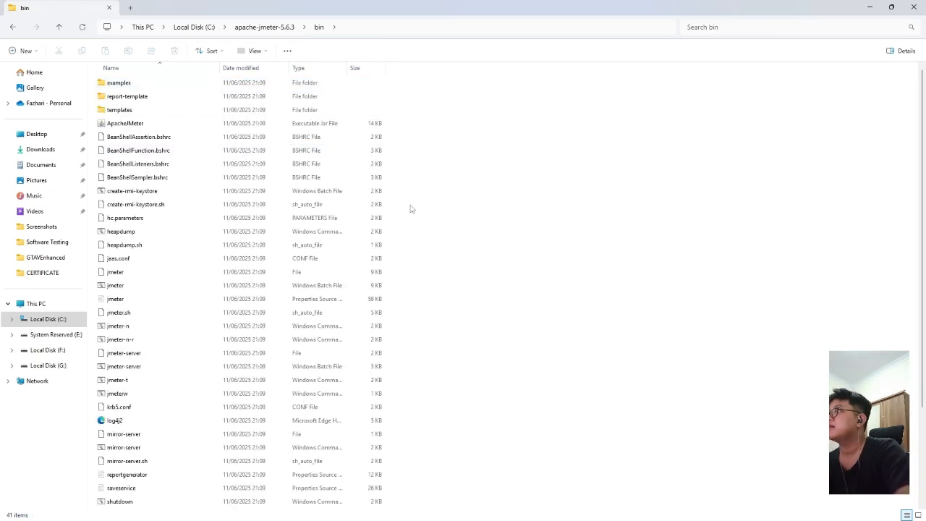
pyautogui.scroll(-3, 470, 230)
pyautogui.scroll(3, 467, 239)
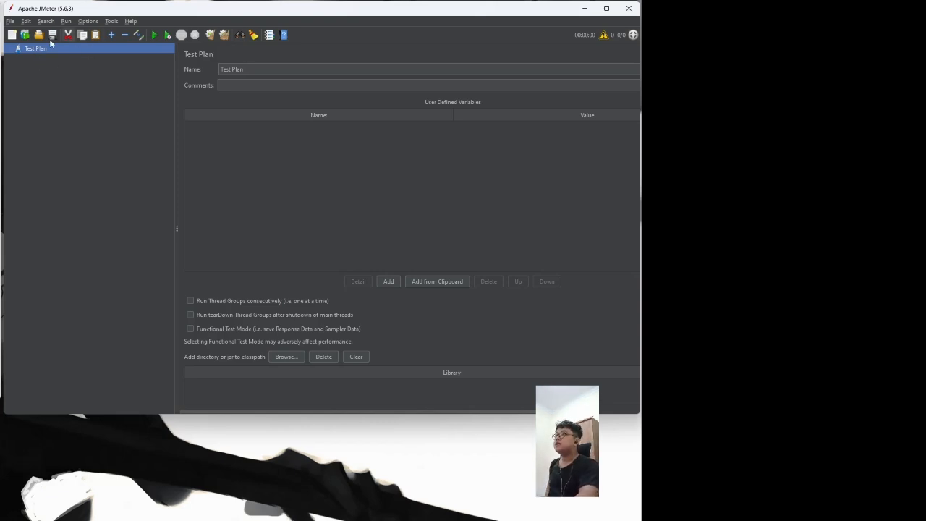
# Step: Rename the test plan to 'Load Testing' and save it as Load Testing-2.jmx in bin
pyautogui.tripleClick(299, 70)
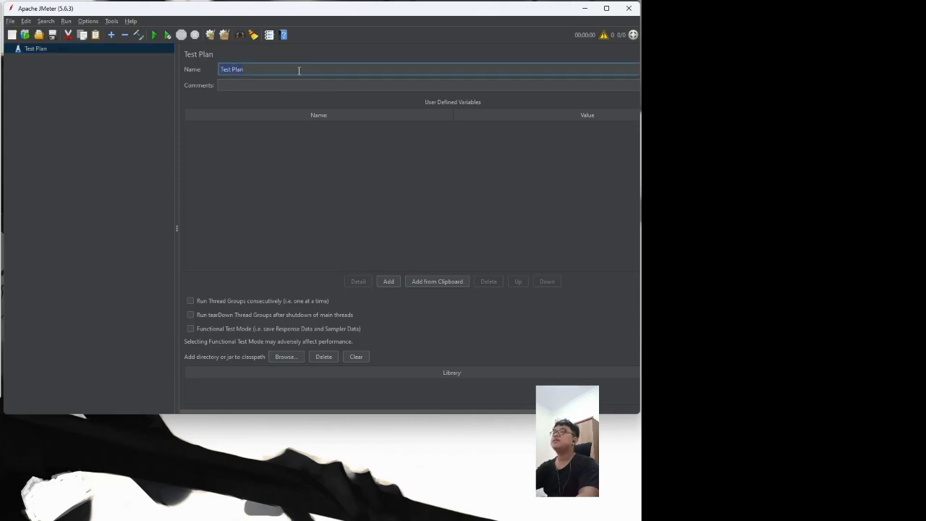
pyautogui.write('Load ')
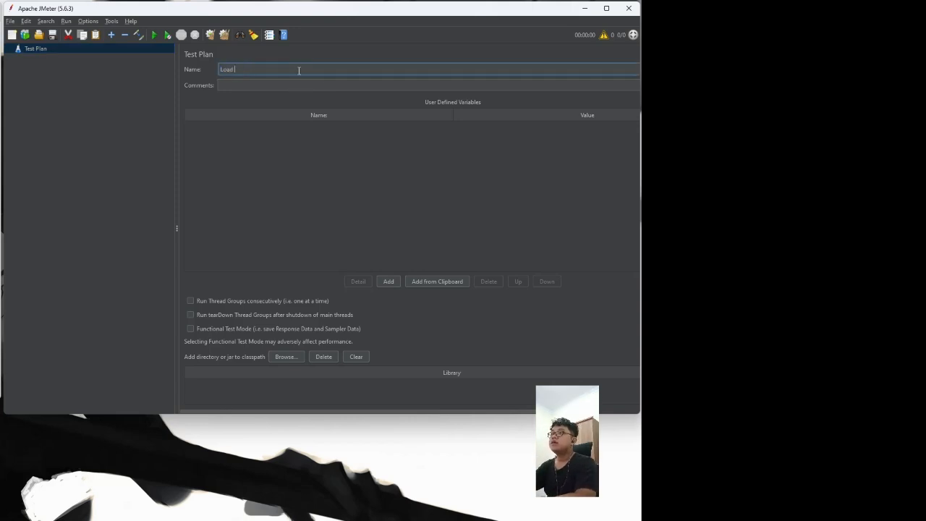
pyautogui.write('Testing')
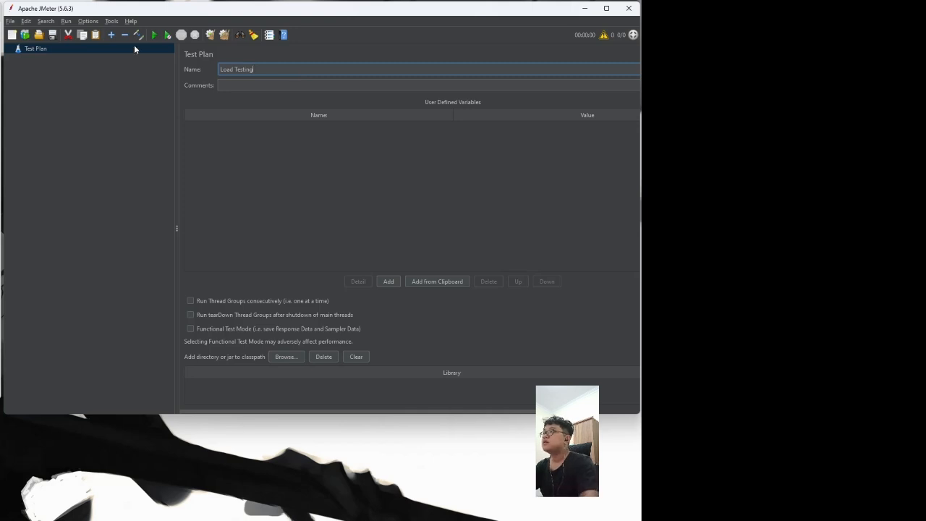
pyautogui.click(52, 35)
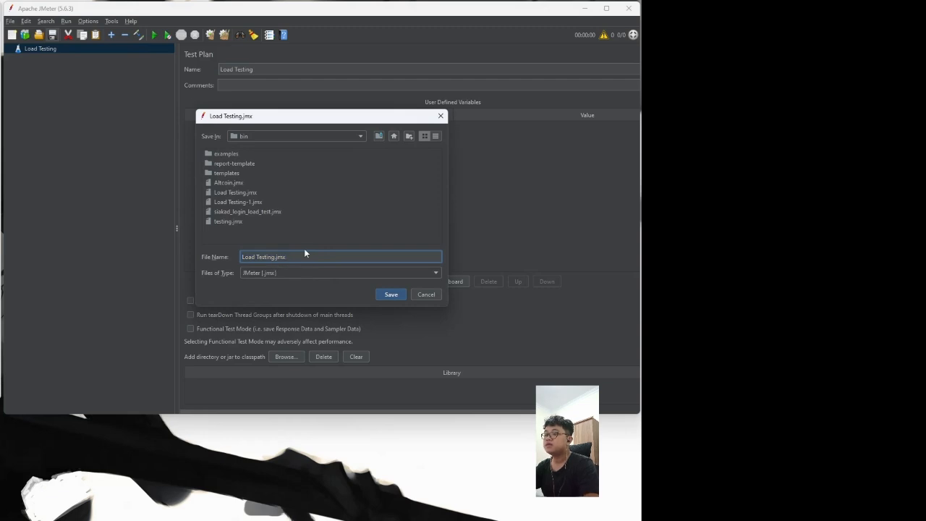
pyautogui.click(392, 297)
pyautogui.click(53, 106)
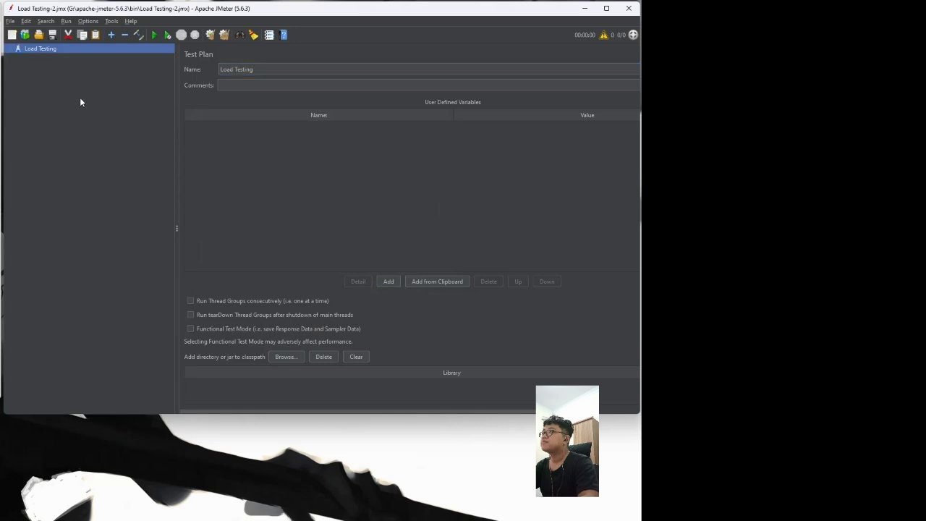
# Step: Insert a Thread Group under Load Testing from the Threads (Users) menu
pyautogui.rightClick(26, 50)
pyautogui.moveTo(48, 58)
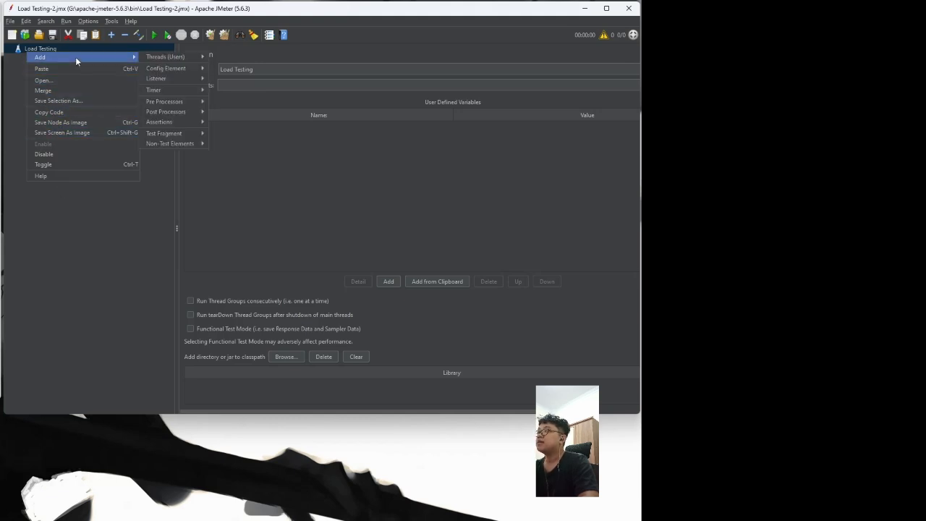
pyautogui.moveTo(163, 60)
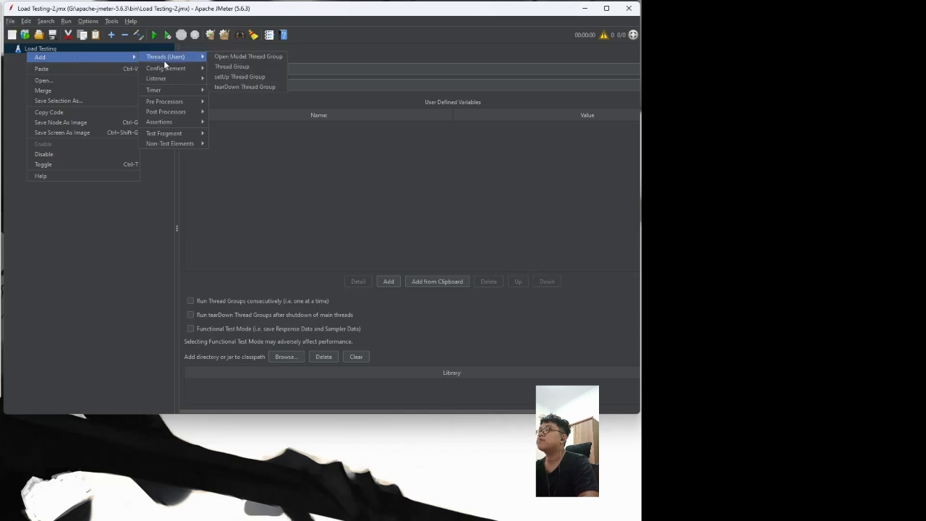
pyautogui.click(230, 67)
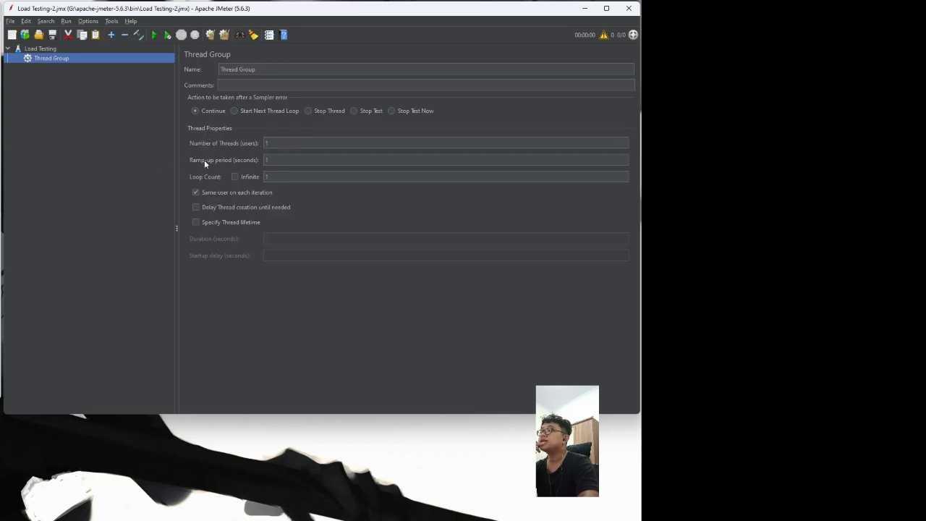
# Step: Set the Thread Group to 100 threads, a 10-second ramp-up and loop count 1
pyautogui.doubleClick(306, 147)
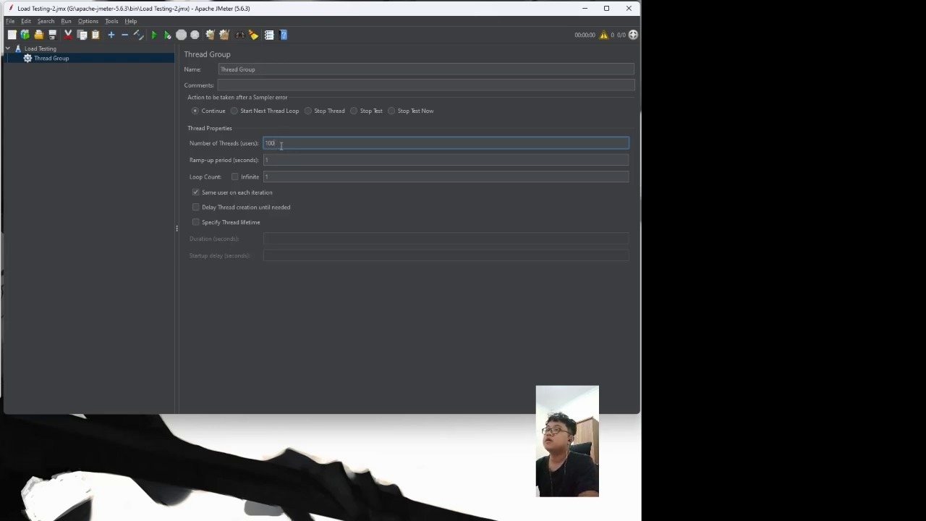
pyautogui.click(272, 161)
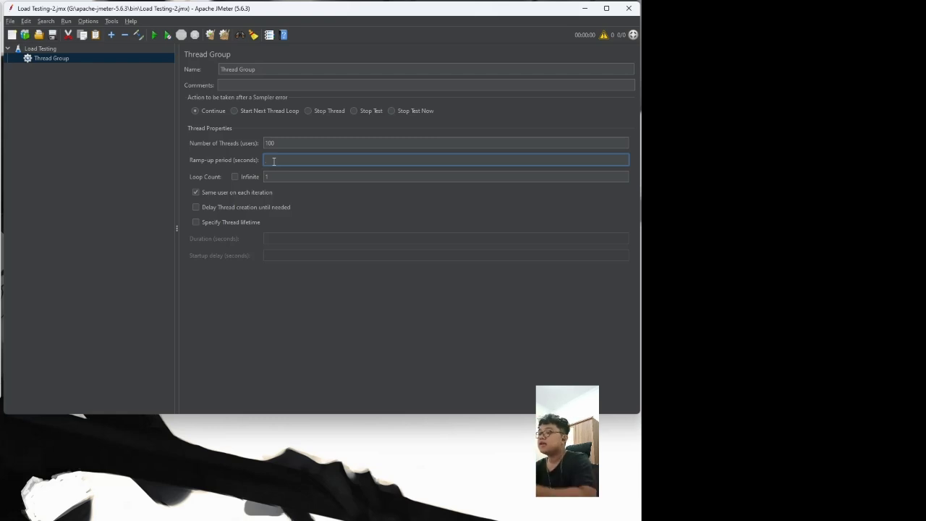
pyautogui.write('10')
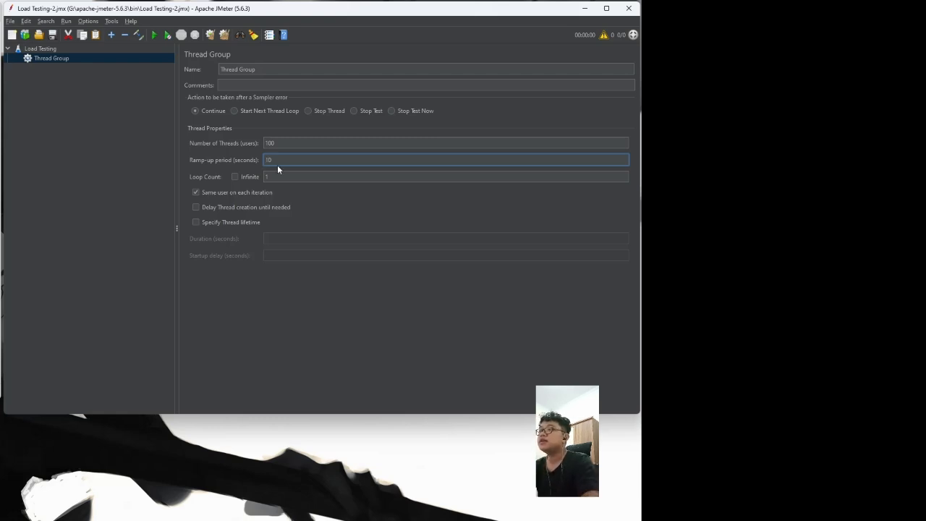
pyautogui.click(283, 175)
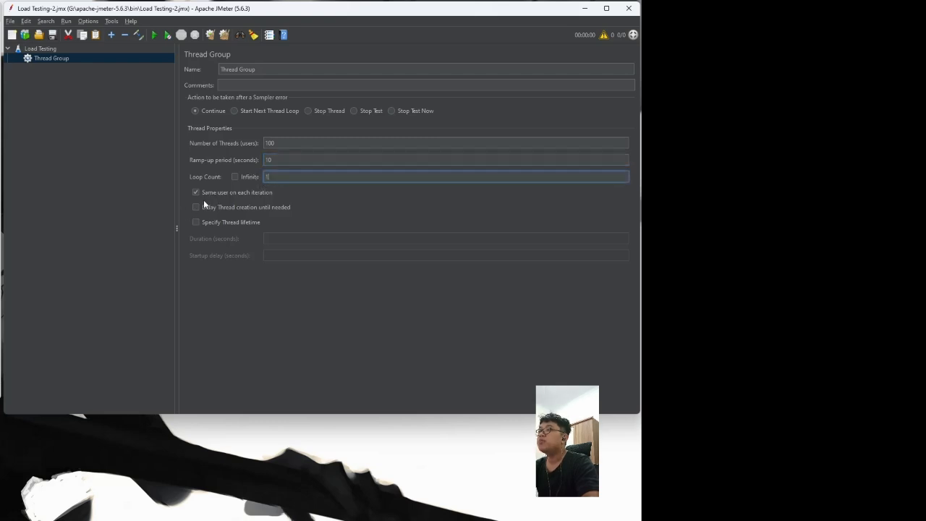
pyautogui.click(120, 206)
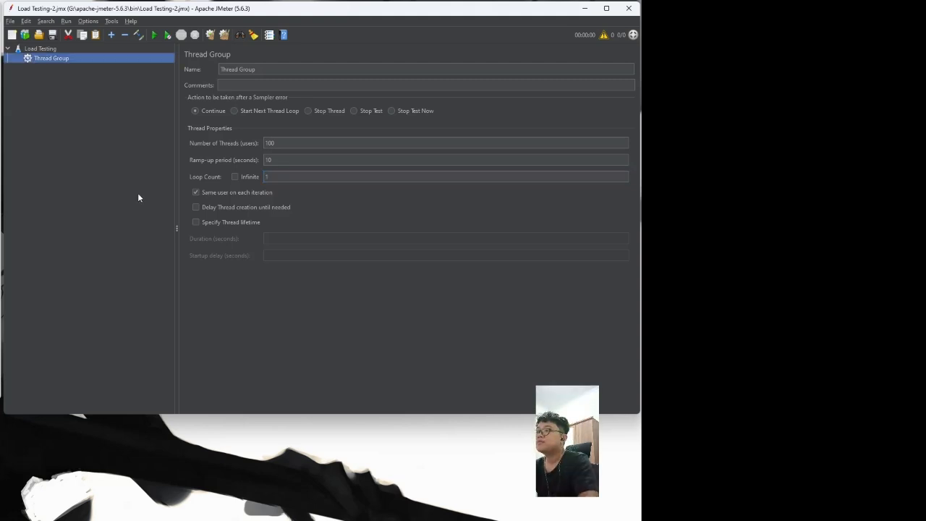
pyautogui.click(292, 143)
pyautogui.click(283, 159)
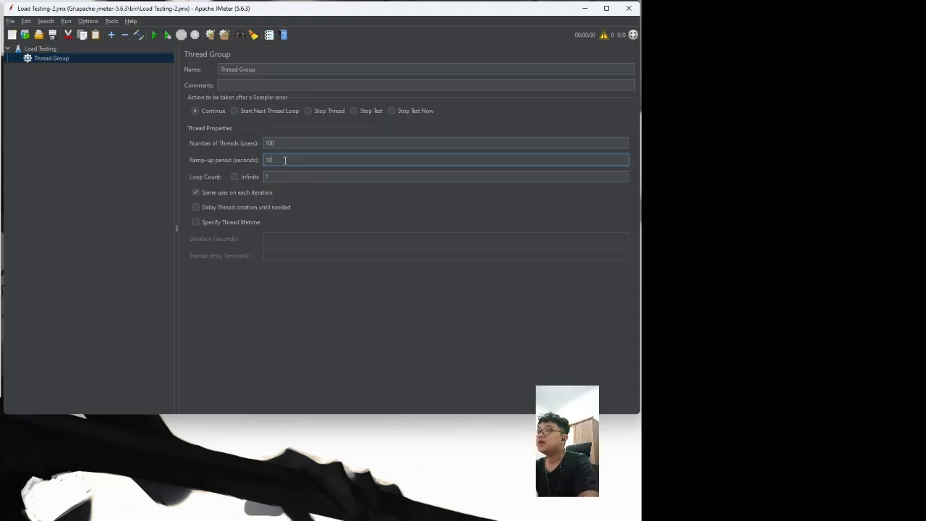
pyautogui.click(286, 177)
pyautogui.click(58, 85)
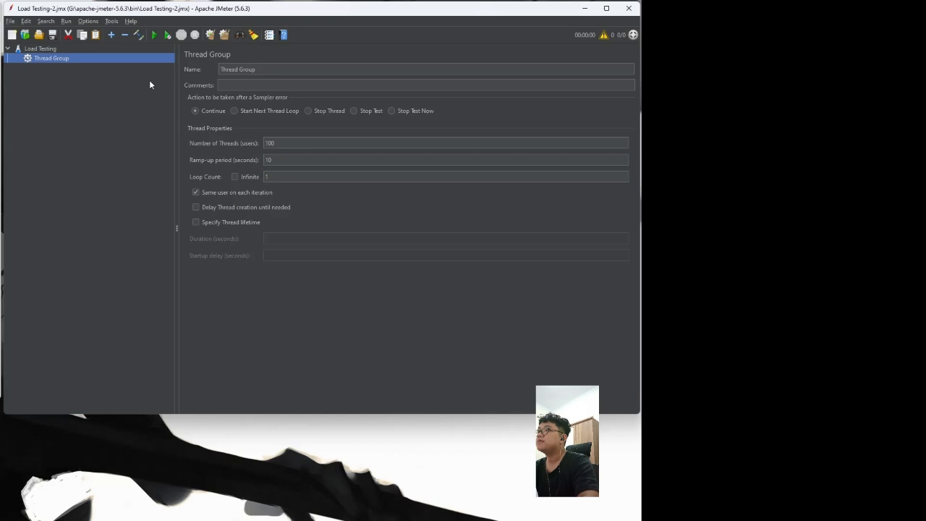
# Step: Add an HTTP Request sampler to the Thread Group from the Sampler menu
pyautogui.rightClick(43, 59)
pyautogui.moveTo(104, 66)
pyautogui.moveTo(186, 67)
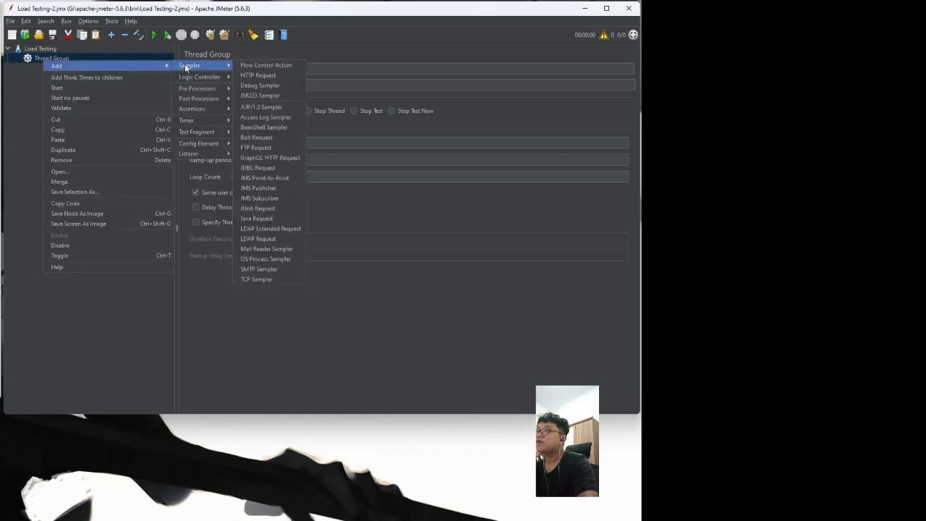
pyautogui.click(45, 58)
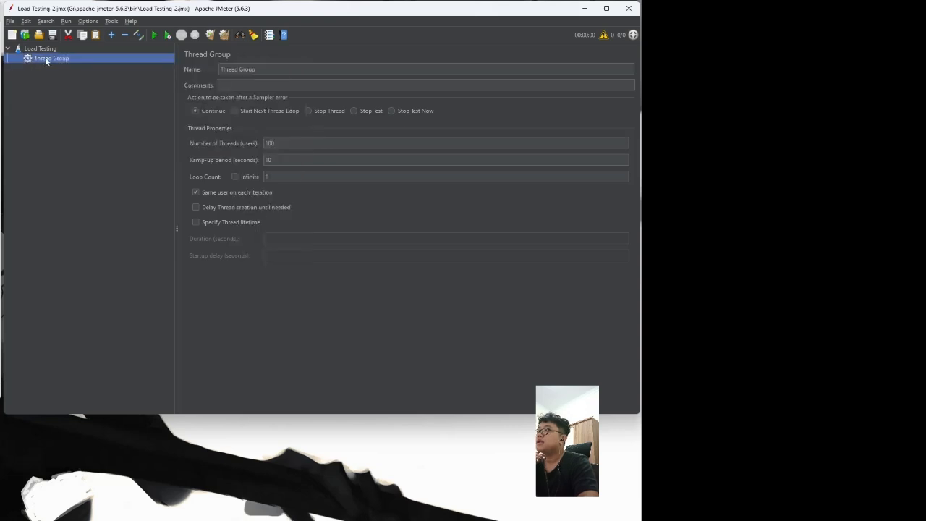
pyautogui.rightClick(47, 49)
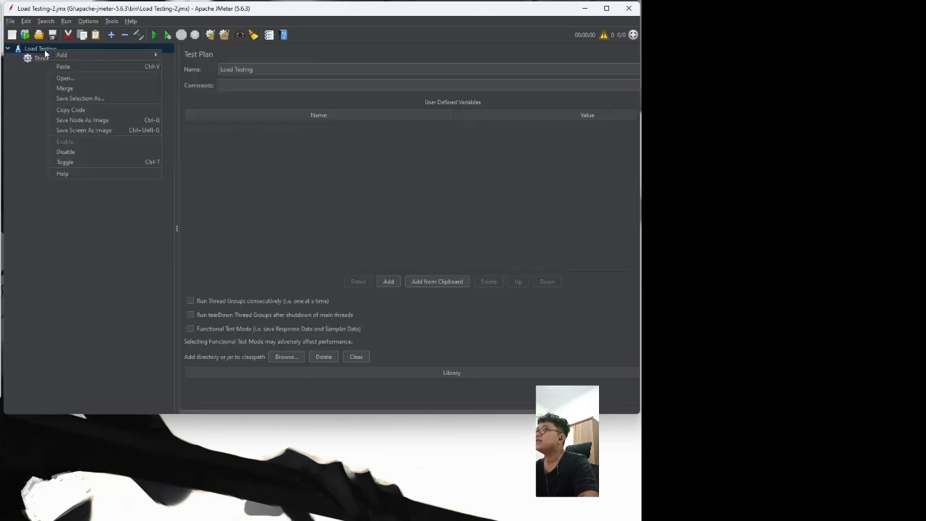
pyautogui.click(44, 49)
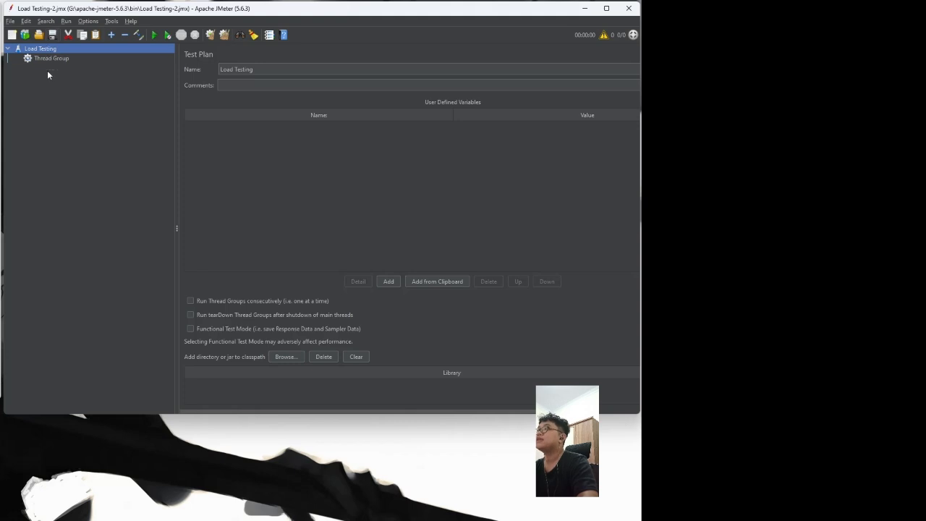
pyautogui.rightClick(51, 57)
pyautogui.moveTo(62, 62)
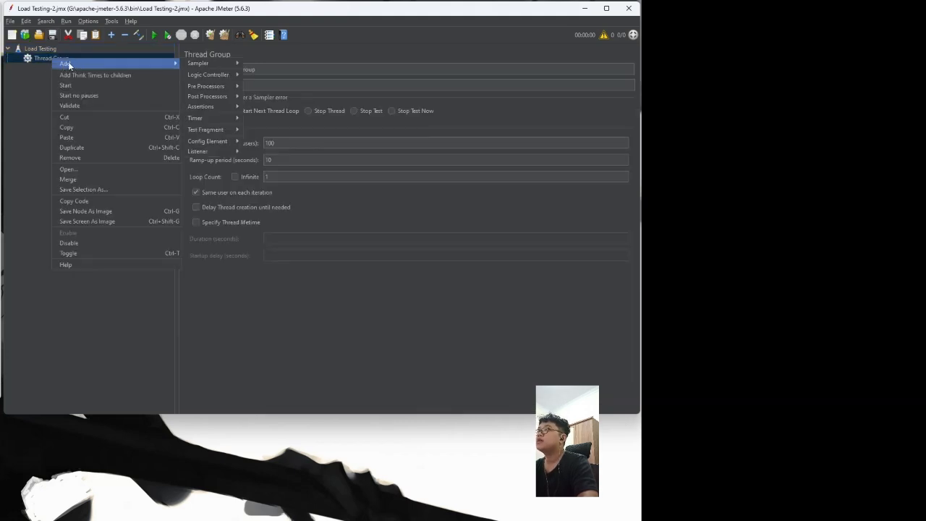
pyautogui.moveTo(200, 64)
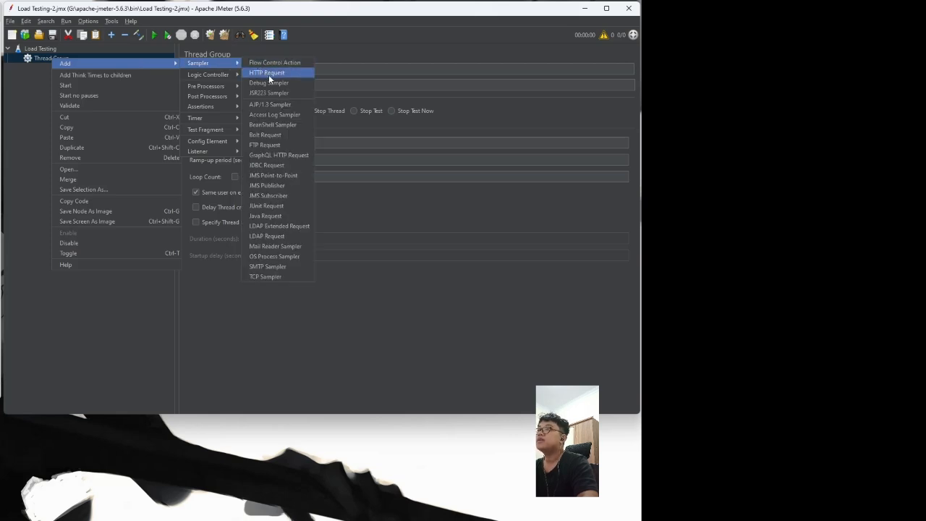
pyautogui.click(270, 75)
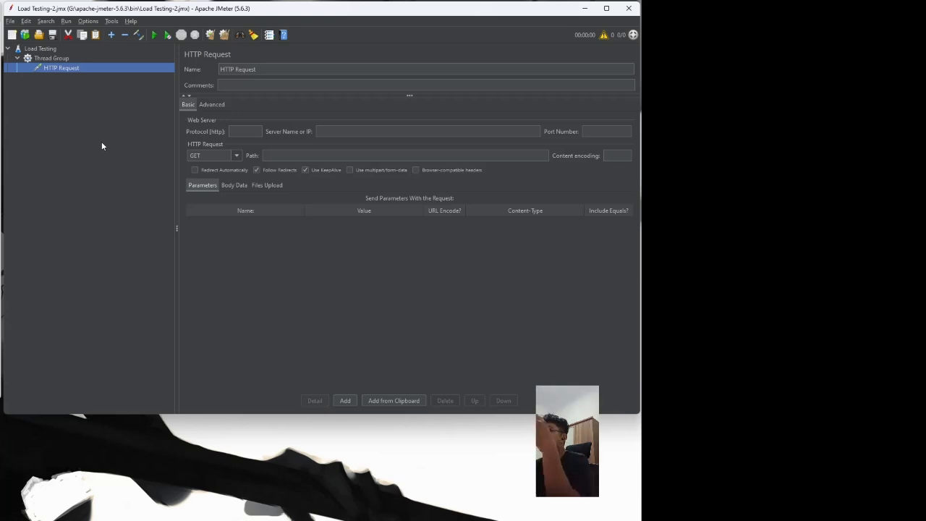
# Step: Keep the HTTP Request method set to GET
pyautogui.click(195, 156)
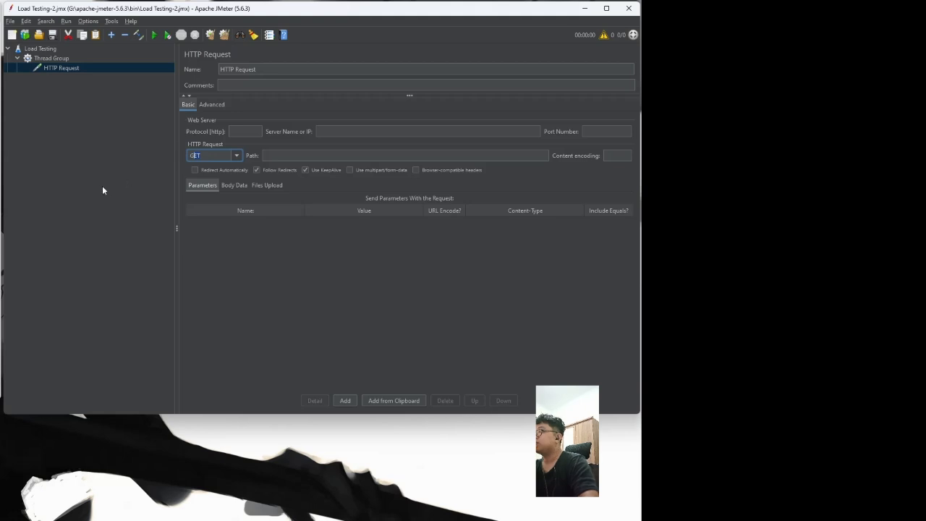
pyautogui.click(236, 157)
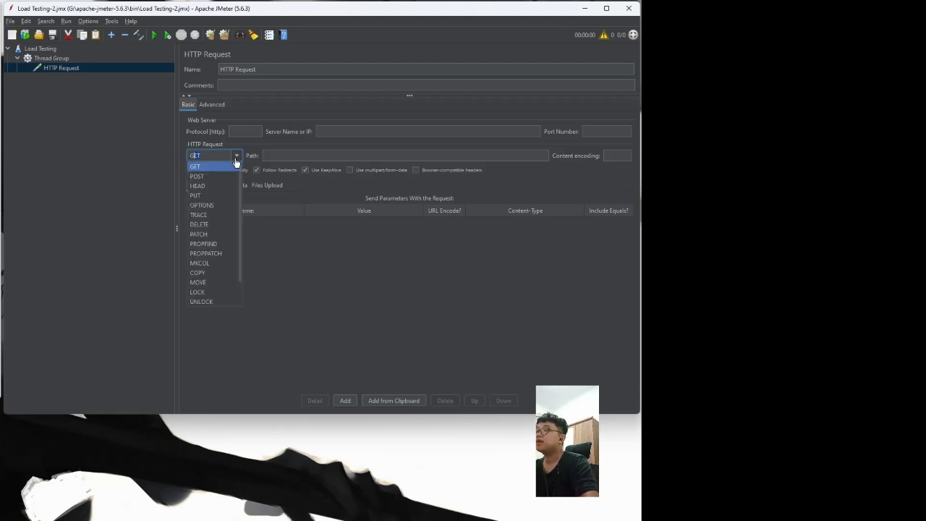
pyautogui.click(220, 158)
pyautogui.click(220, 158)
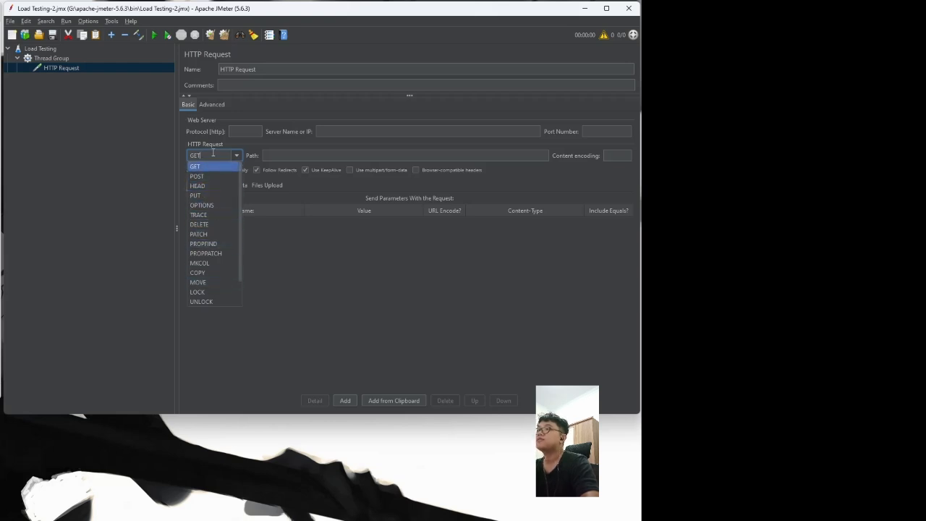
pyautogui.click(213, 154)
pyautogui.click(226, 158)
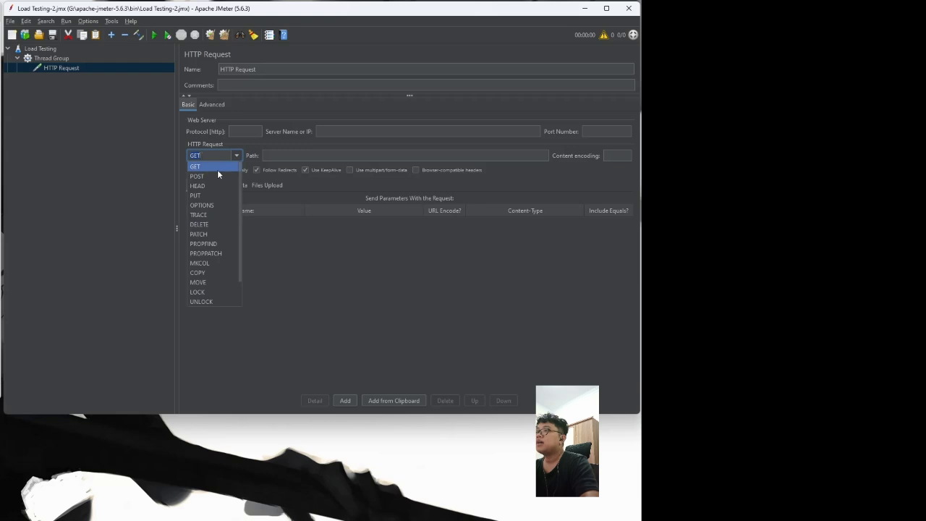
pyautogui.click(217, 169)
pyautogui.click(268, 154)
pyautogui.click(246, 132)
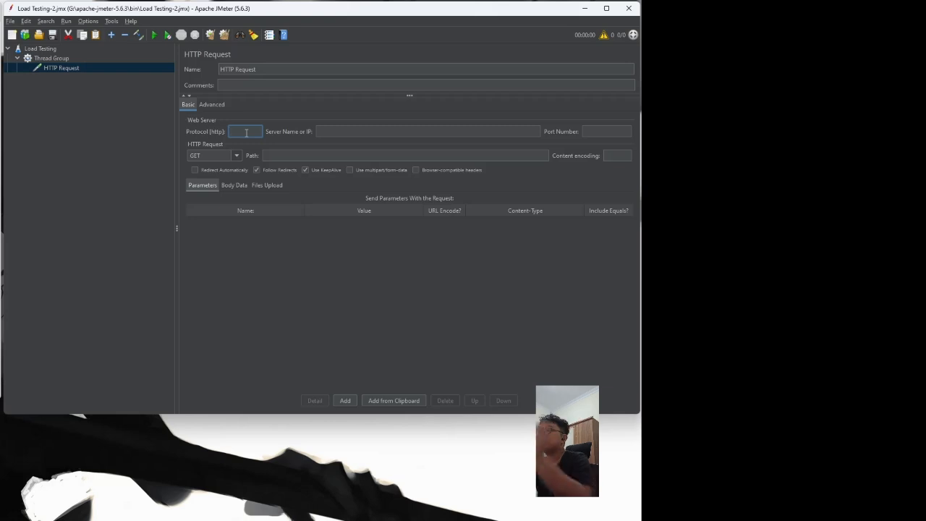
pyautogui.write('https')
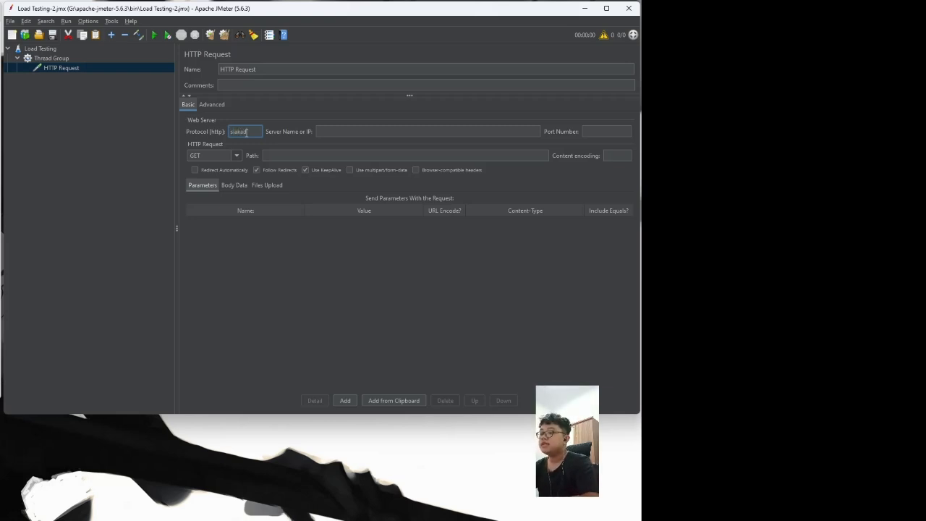
pyautogui.write('.plb')
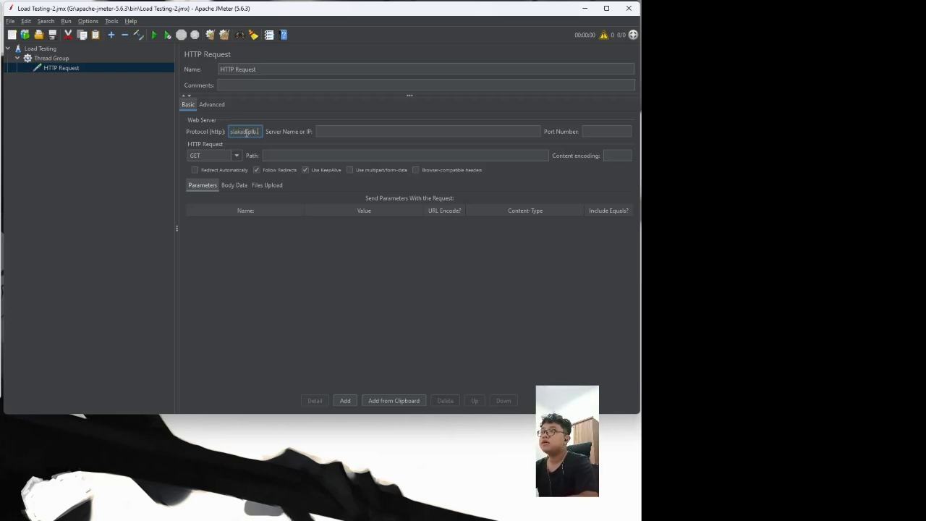
pyautogui.write('.a')
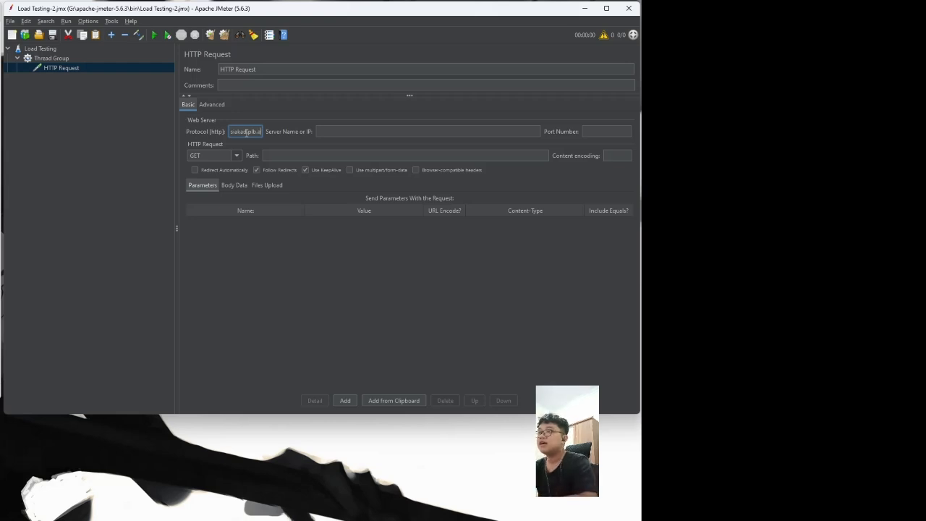
pyautogui.write('c.id')
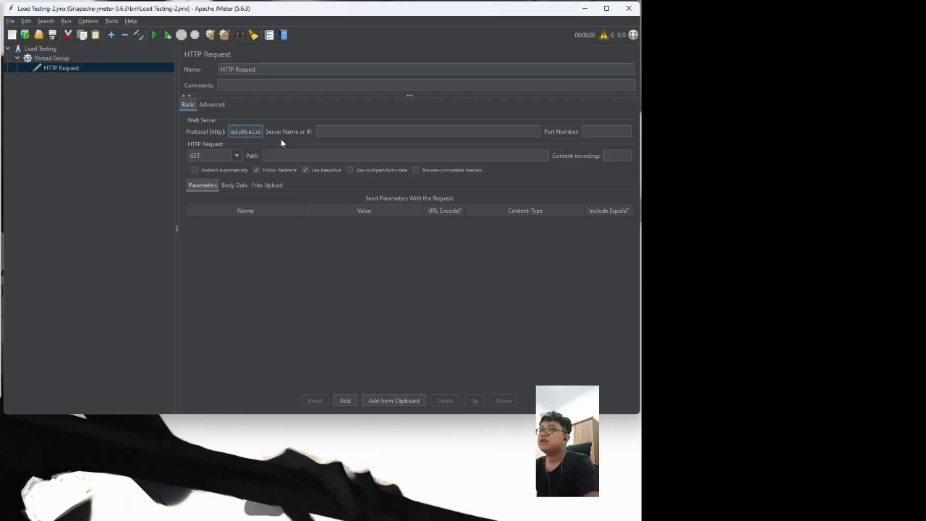
pyautogui.click(304, 154)
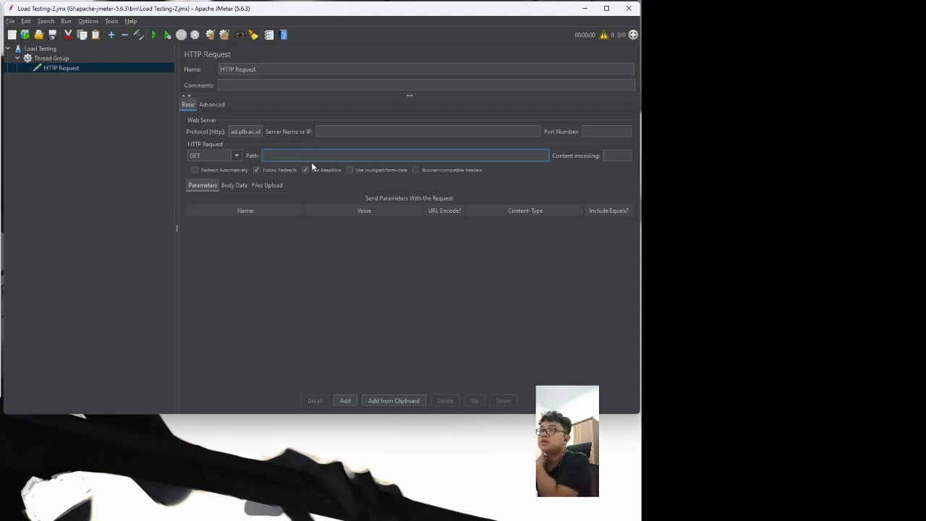
pyautogui.hotkey('ctrl', 'v')
pyautogui.hotkey('ctrl', 'a')
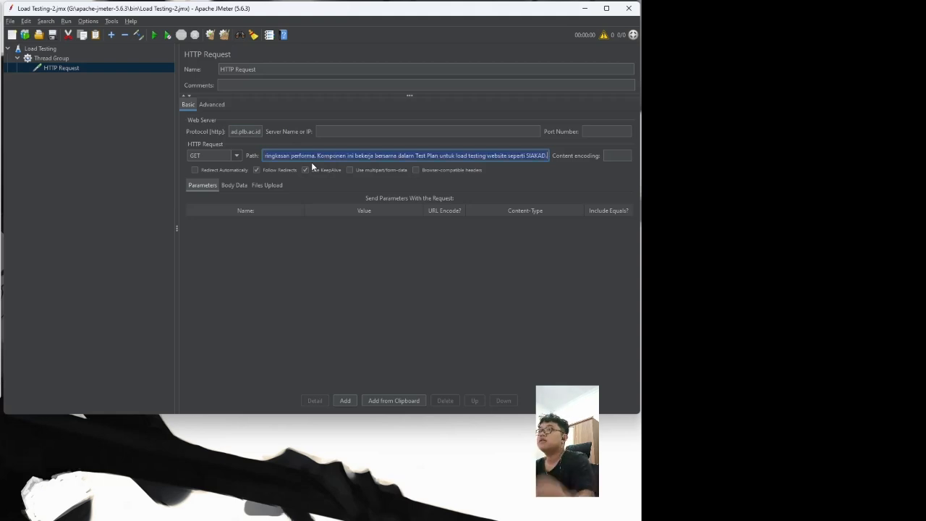
pyautogui.press('BackSpace')
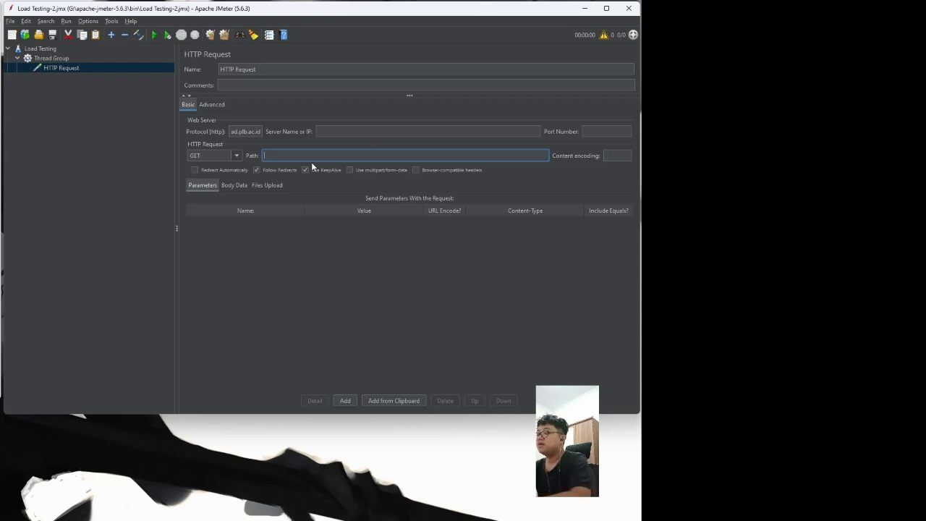
pyautogui.write('https')
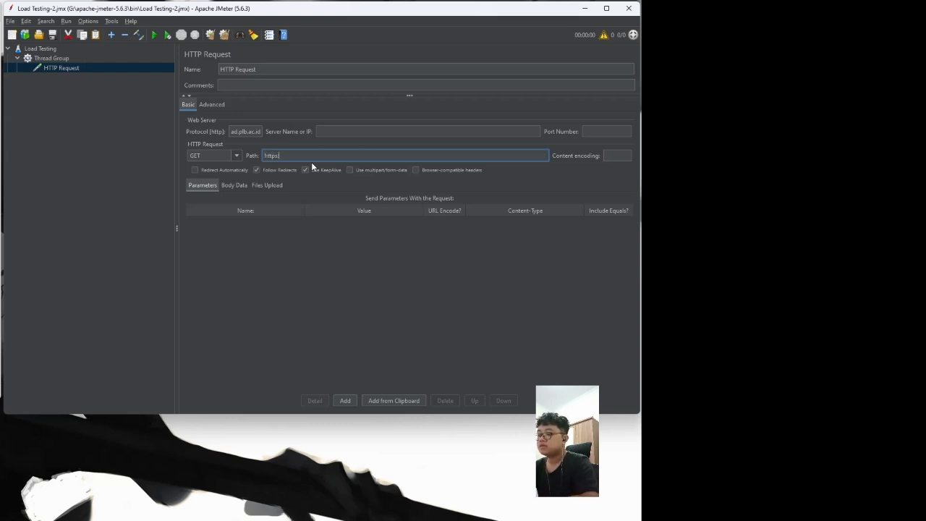
pyautogui.write('://siakad.plb.ac.id')
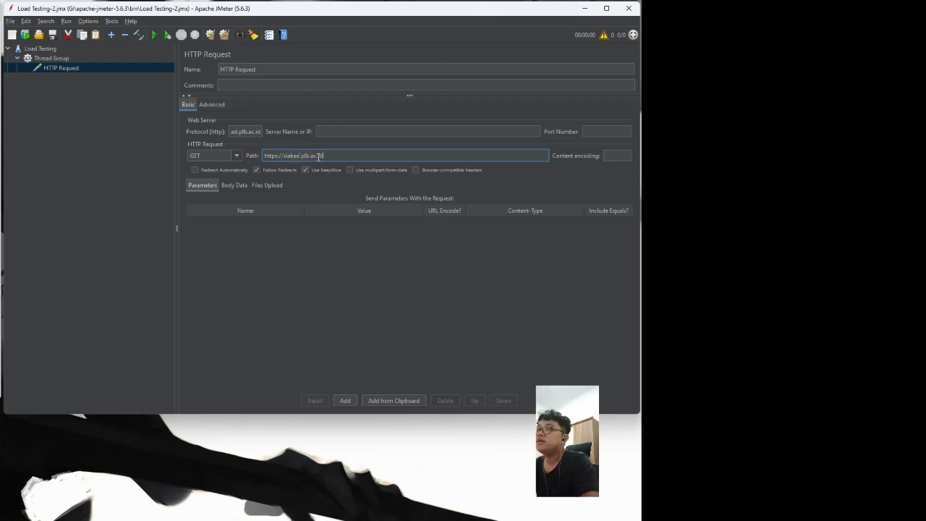
pyautogui.click(125, 209)
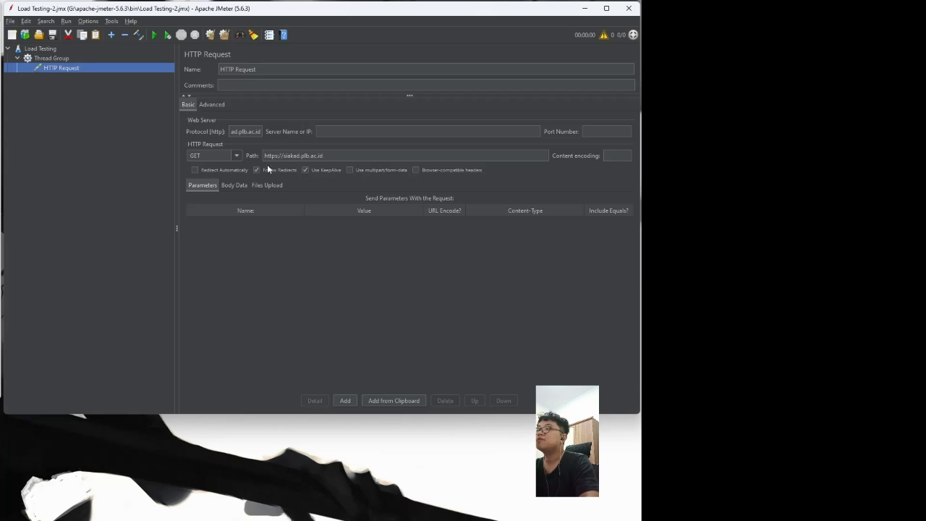
# Step: Add an HTTP Header Manager config element to the Thread Group
pyautogui.rightClick(47, 69)
pyautogui.rightClick(45, 59)
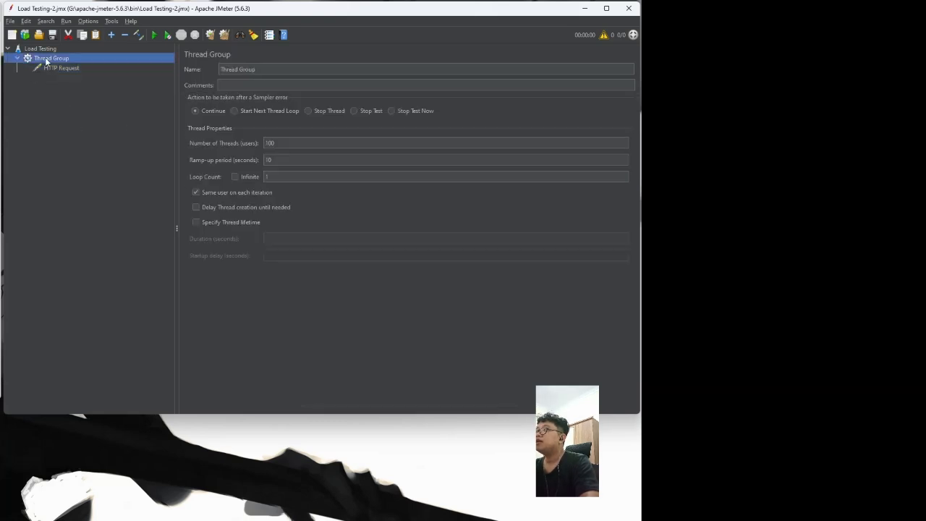
pyautogui.moveTo(46, 63)
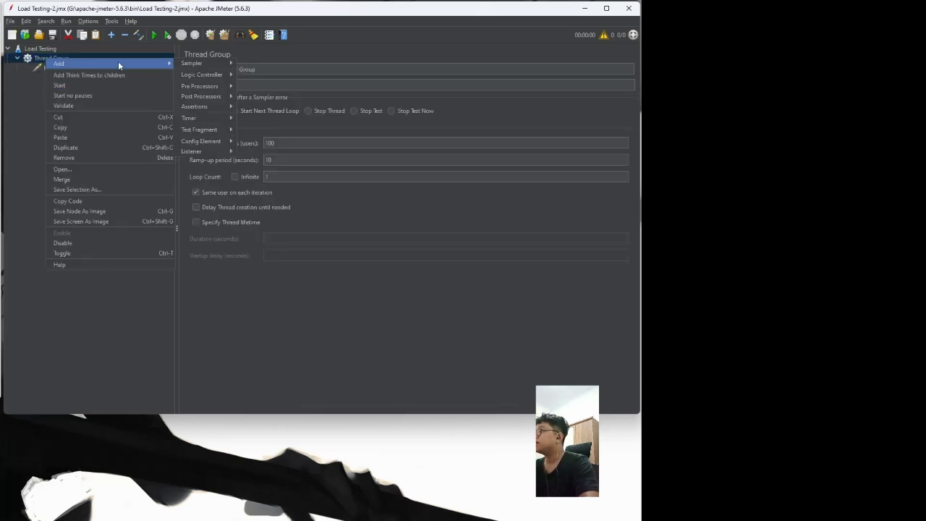
pyautogui.moveTo(201, 62)
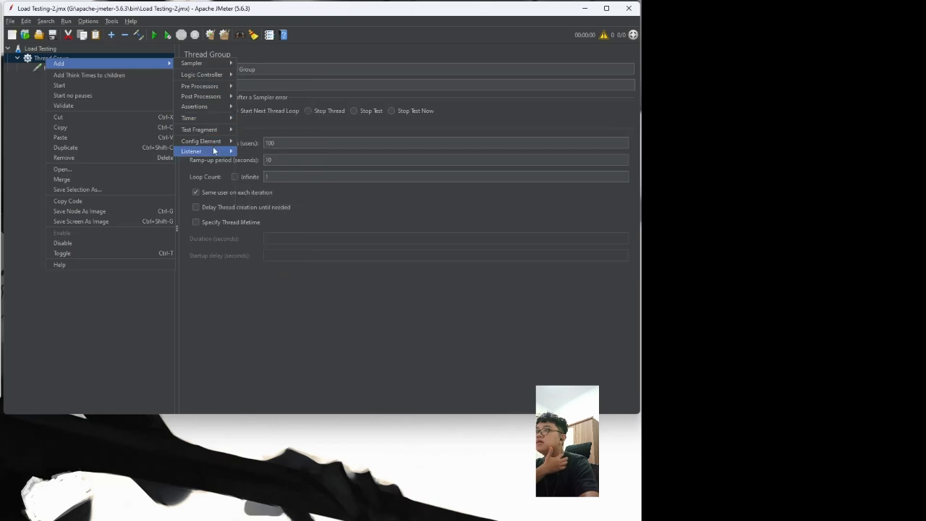
pyautogui.moveTo(213, 150)
pyautogui.moveTo(207, 131)
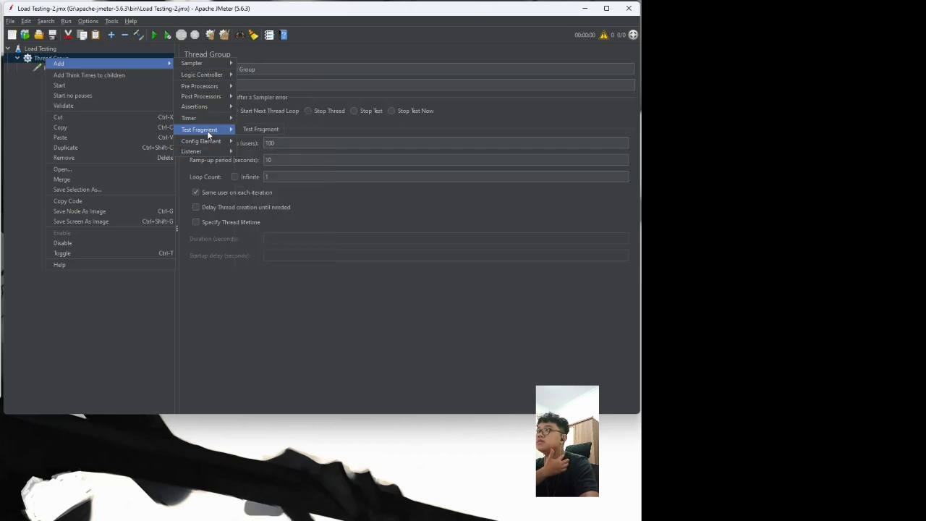
pyautogui.moveTo(89, 63)
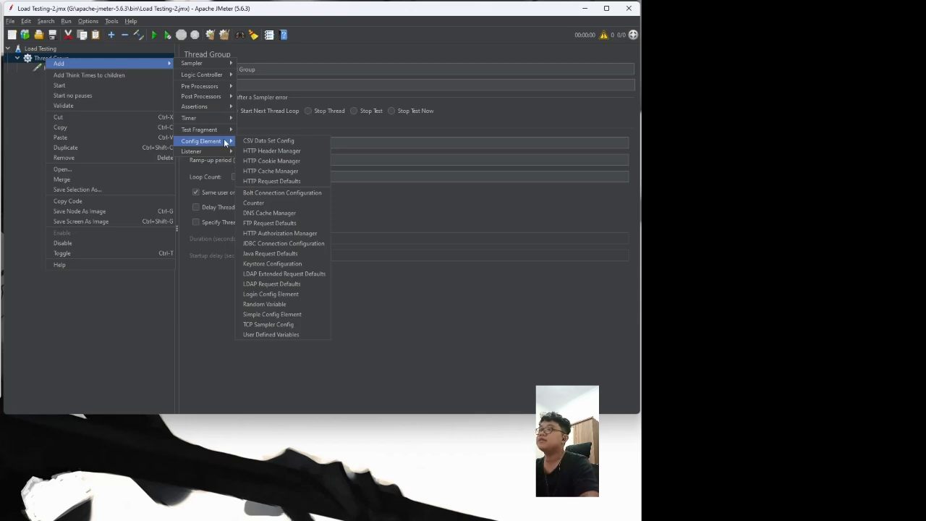
pyautogui.click(277, 151)
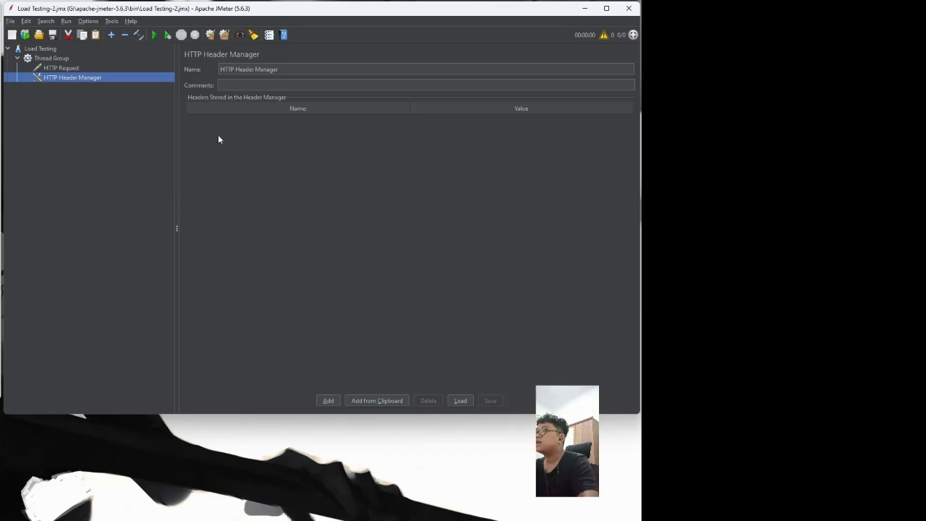
# Step: Add a Content-Type header with value application/x-www-form-urlencoded to the Header Manager
pyautogui.click(327, 400)
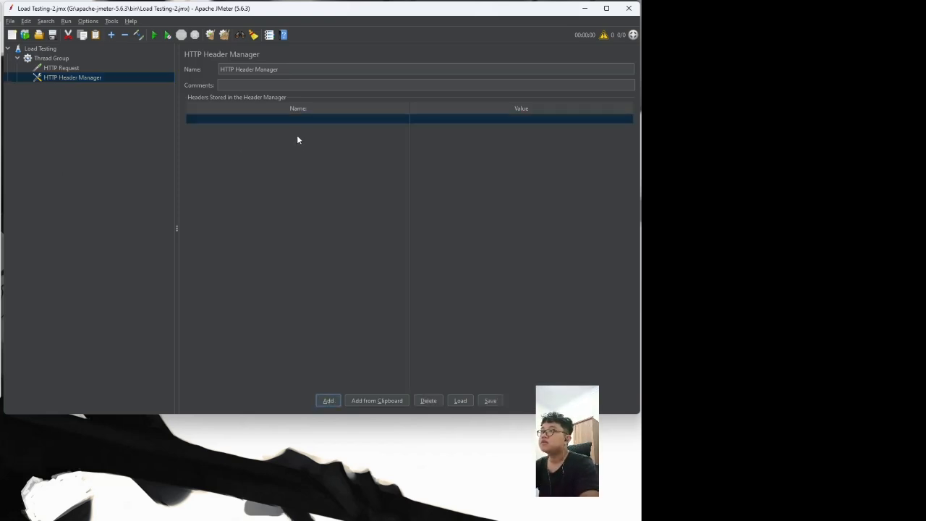
pyautogui.doubleClick(299, 119)
pyautogui.write('Conten')
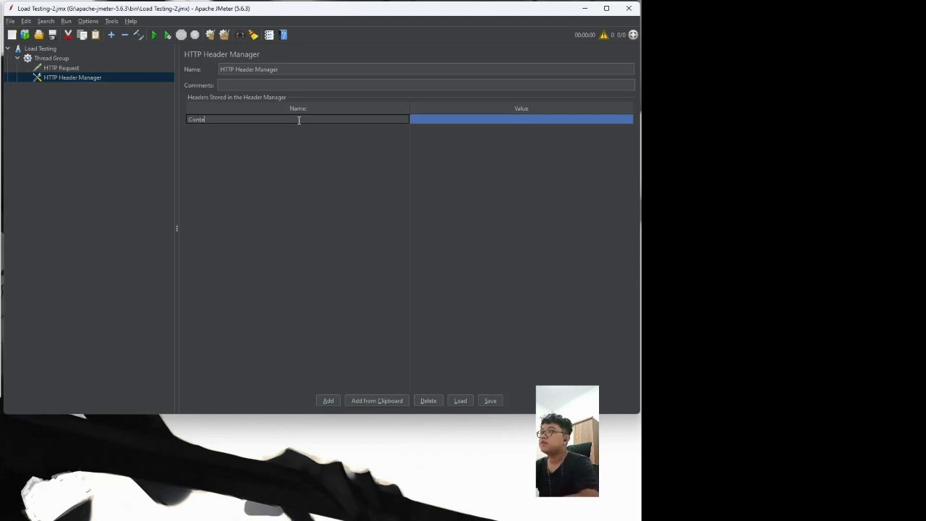
pyautogui.write('t-Type')
pyautogui.press('Tab')
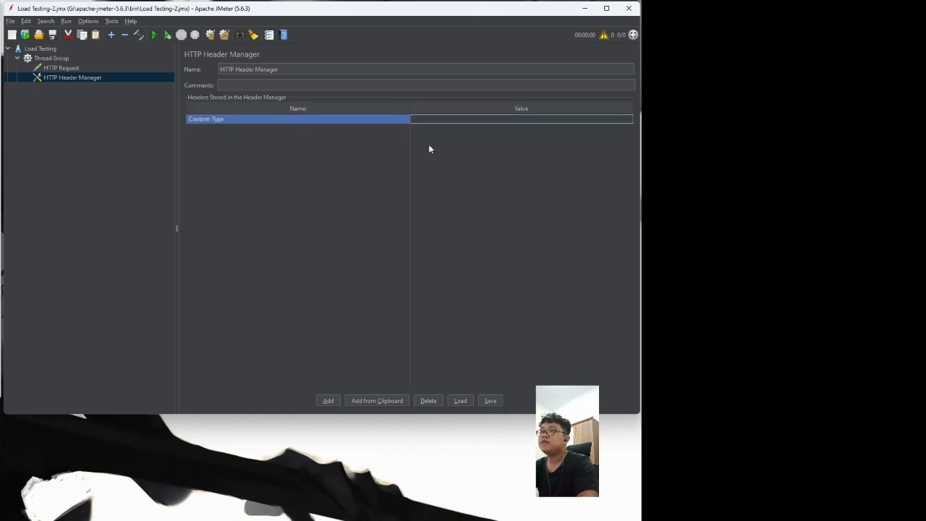
pyautogui.write('application/x')
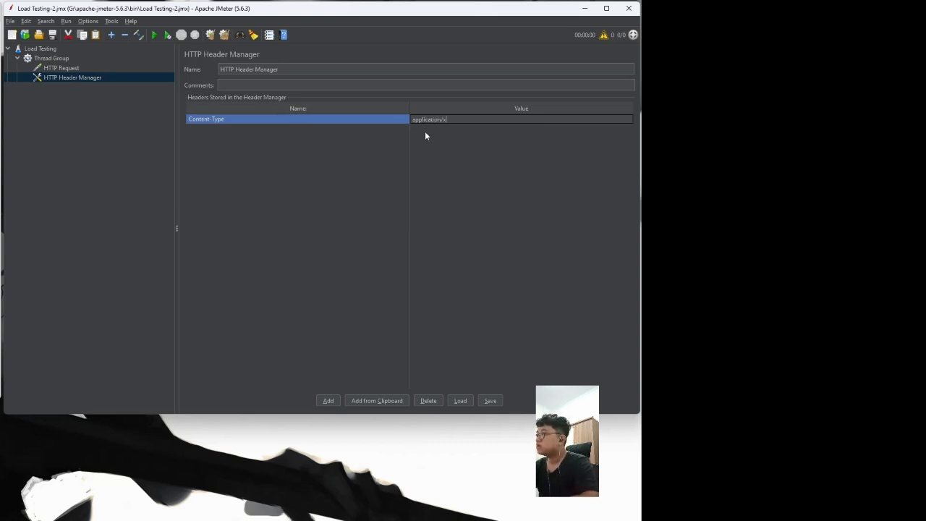
pyautogui.write('-www')
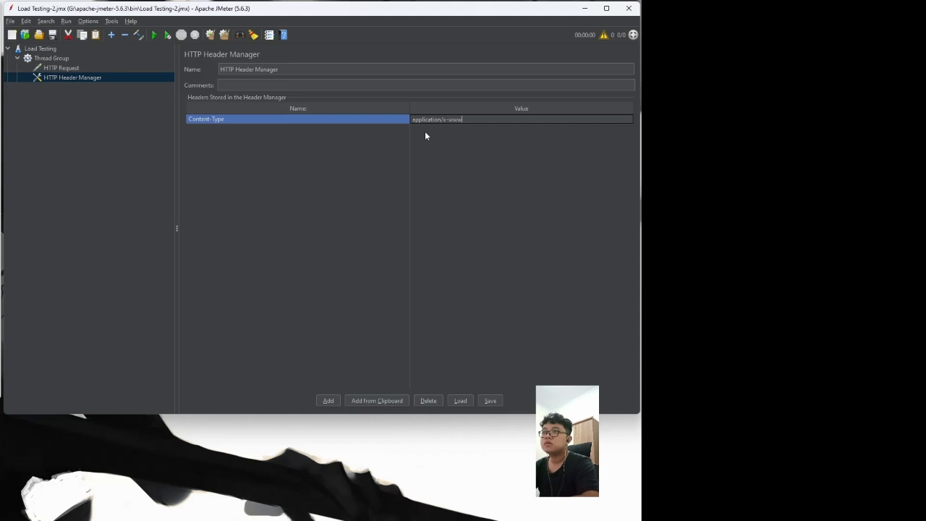
pyautogui.write('-form-ur')
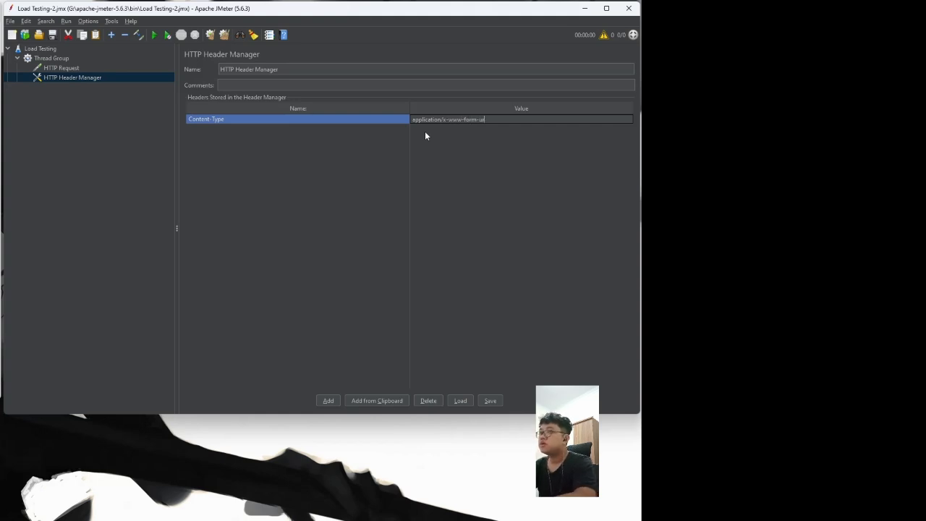
pyautogui.write('len')
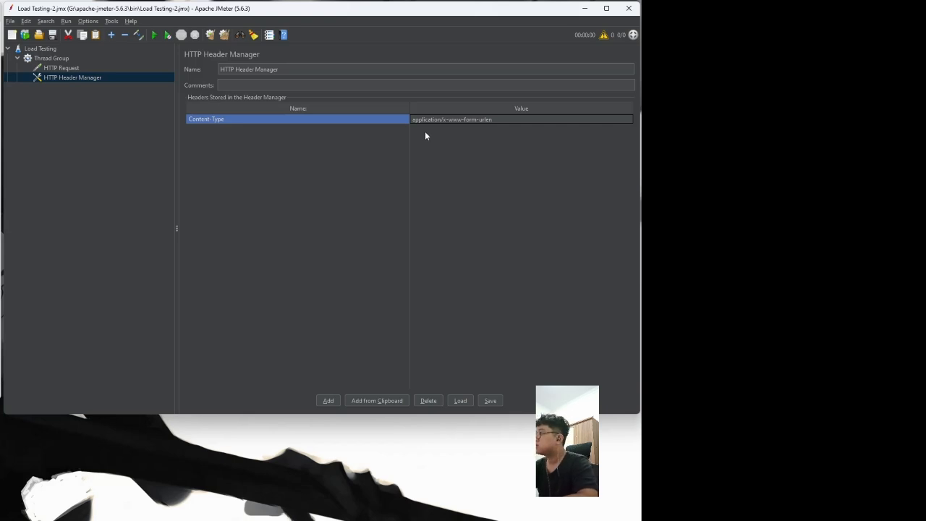
pyautogui.write('coded')
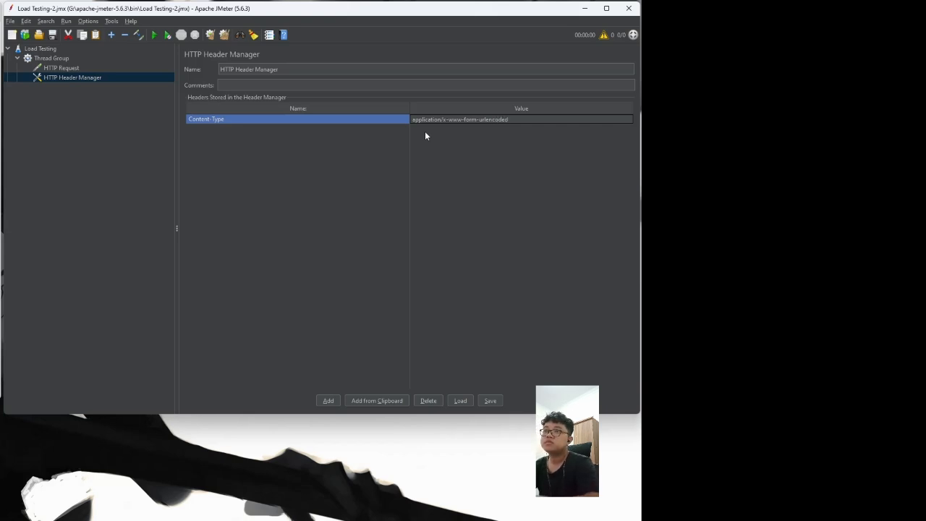
pyautogui.press('Return')
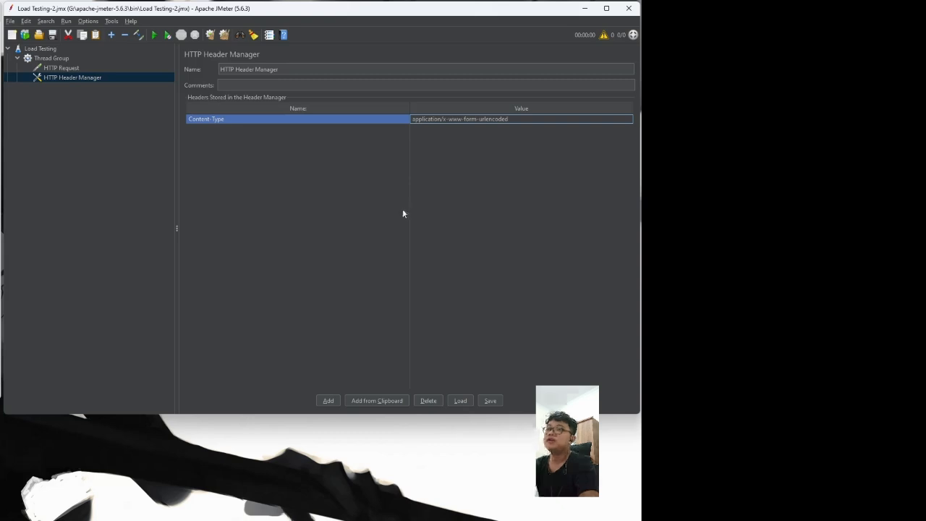
pyautogui.click(56, 58)
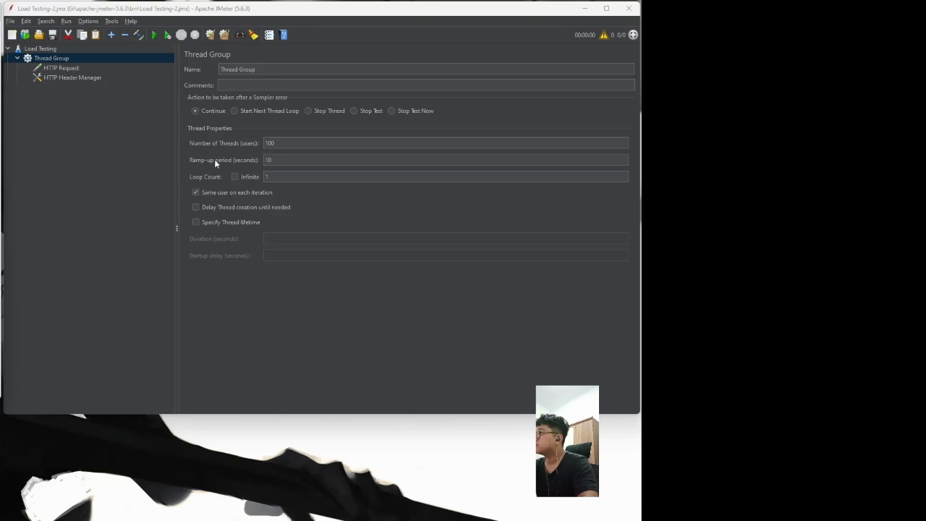
# Step: Add a View Results Tree listener to the Thread Group
pyautogui.rightClick(59, 62)
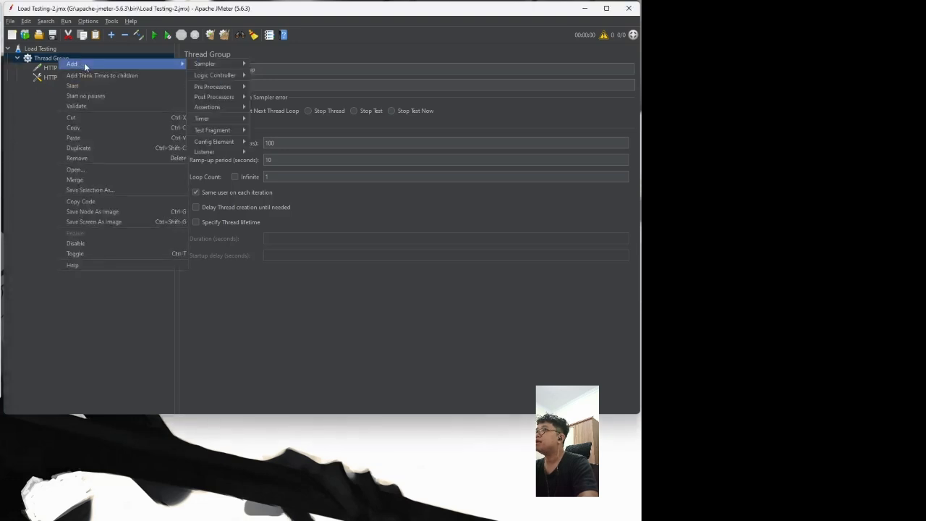
pyautogui.moveTo(86, 64)
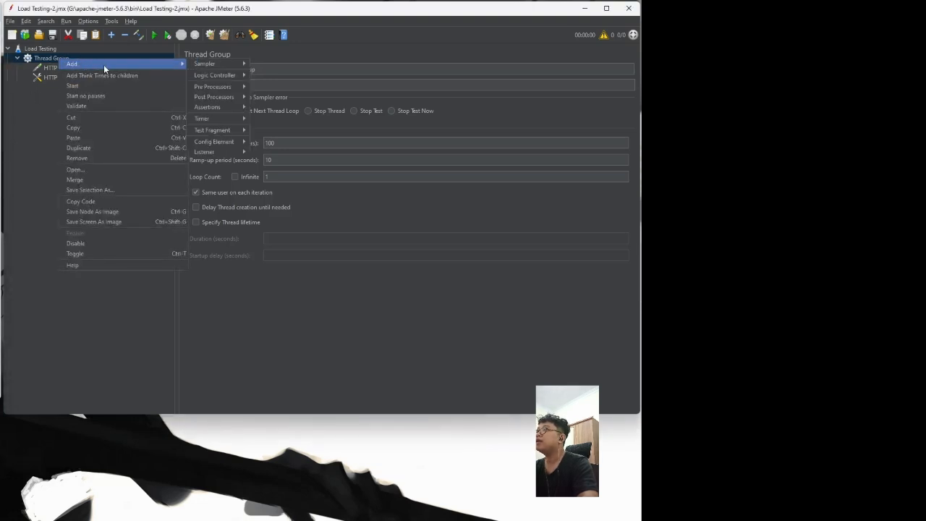
pyautogui.moveTo(214, 155)
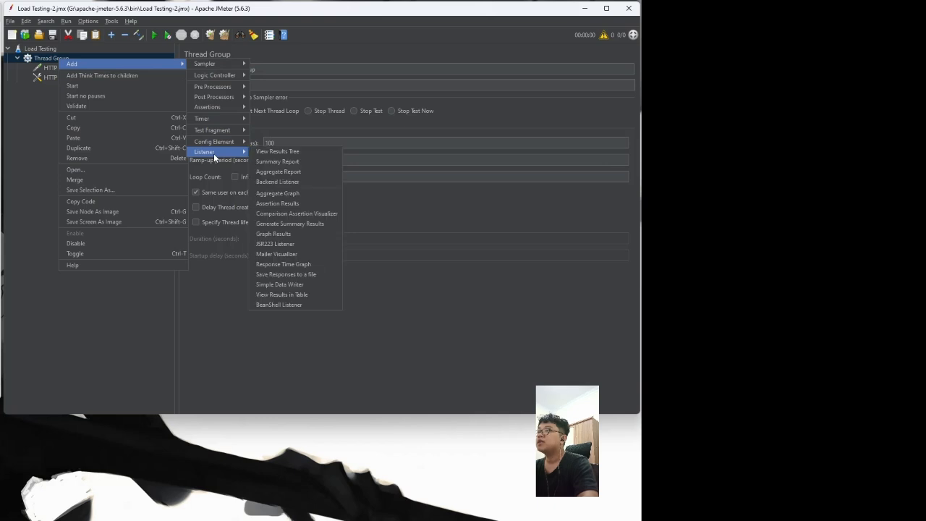
pyautogui.click(288, 153)
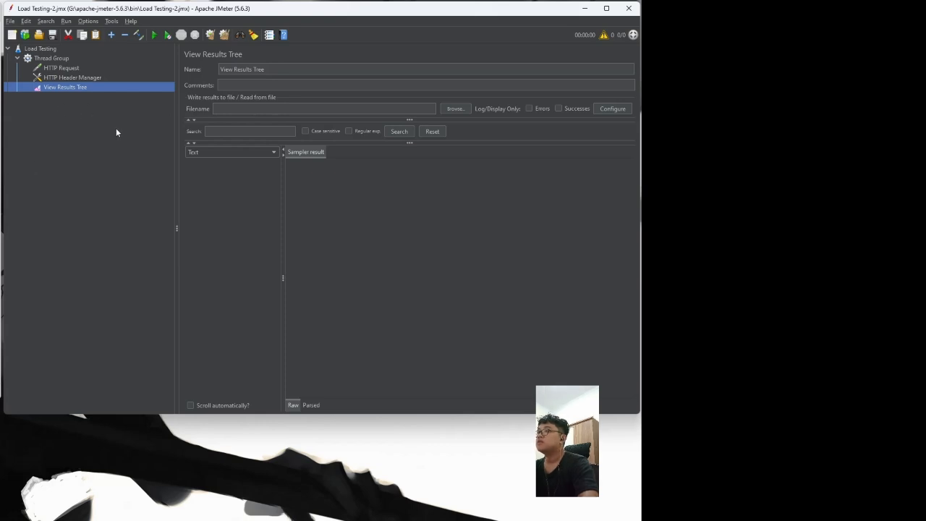
# Step: Add an Aggregate Report listener to the Thread Group
pyautogui.rightClick(35, 59)
pyautogui.moveTo(57, 65)
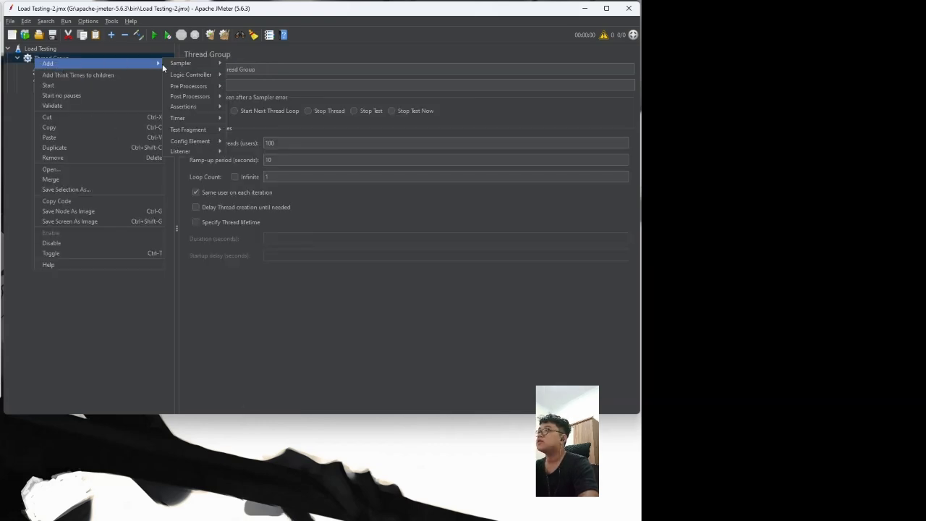
pyautogui.moveTo(189, 153)
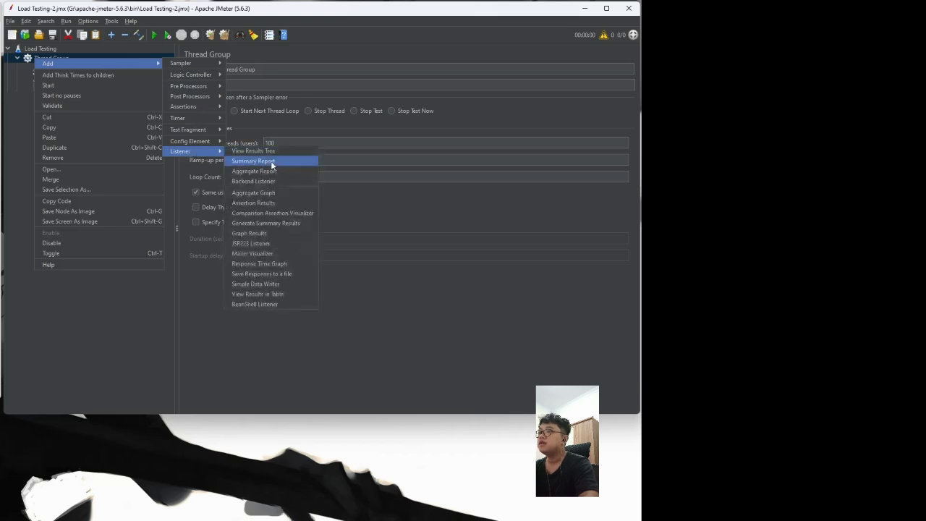
pyautogui.click(267, 171)
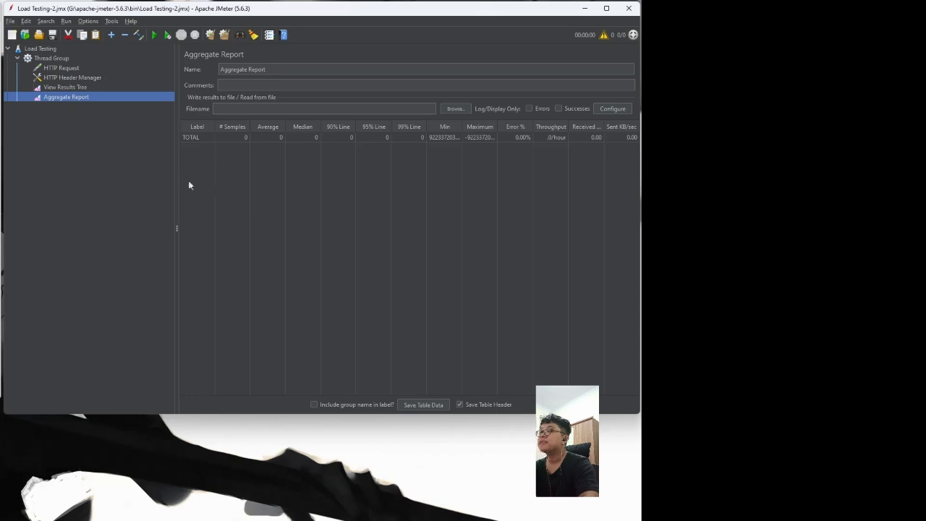
# Step: Review each test plan element, ending on the View Results Tree listener
pyautogui.click(81, 77)
pyautogui.click(84, 68)
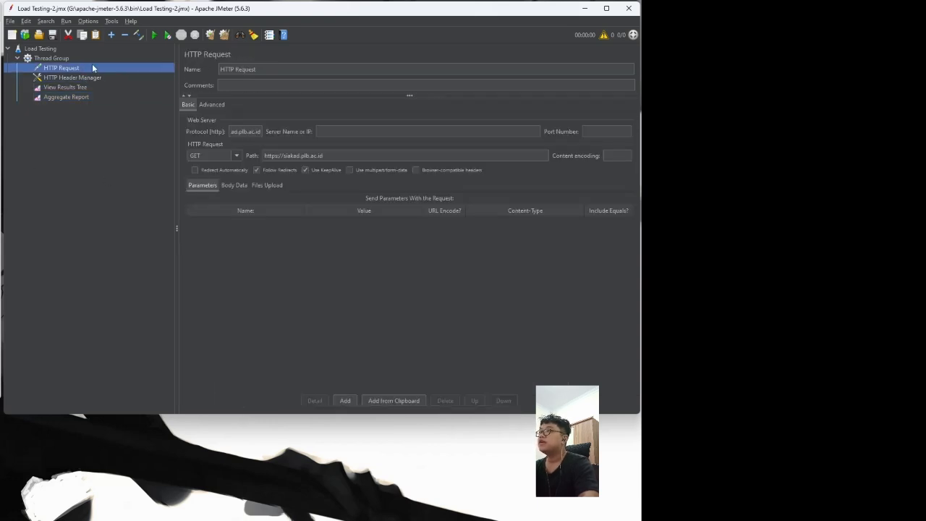
pyautogui.click(69, 58)
pyautogui.click(64, 49)
pyautogui.click(67, 60)
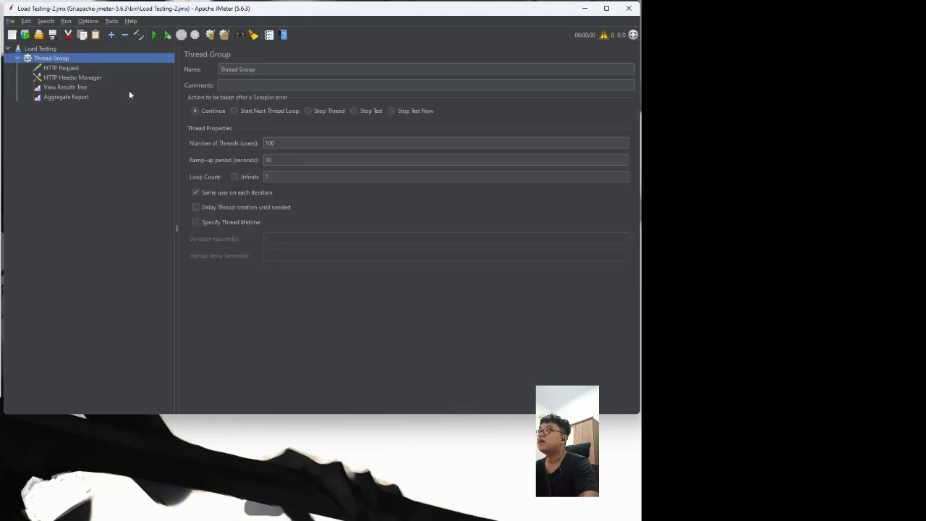
pyautogui.click(56, 79)
pyautogui.click(61, 98)
pyautogui.click(72, 87)
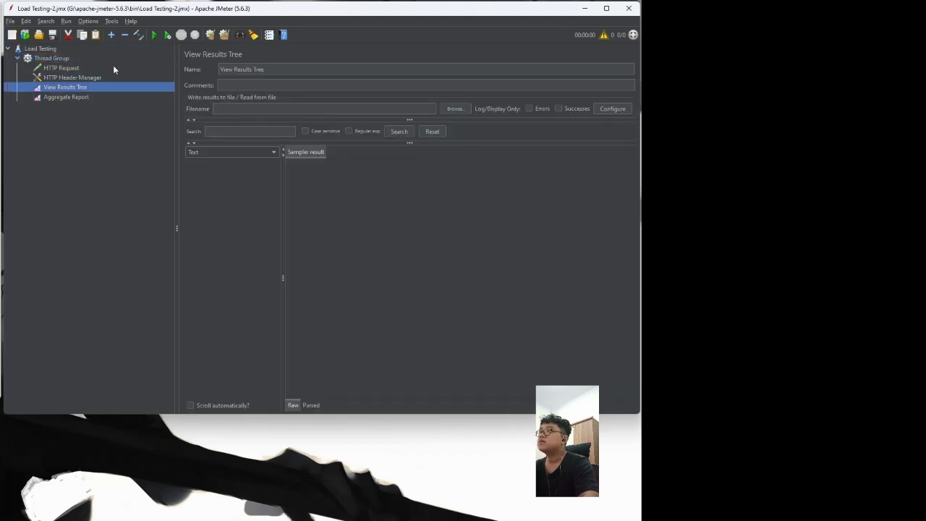
# Step: Run the load test and scroll through the successful HTTP Request samples
pyautogui.click(155, 36)
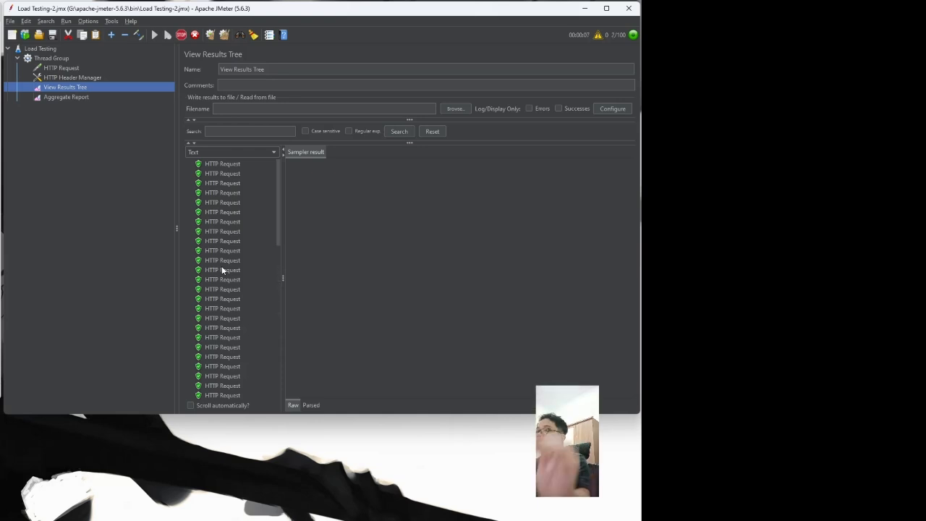
pyautogui.scroll(-5, 220, 265)
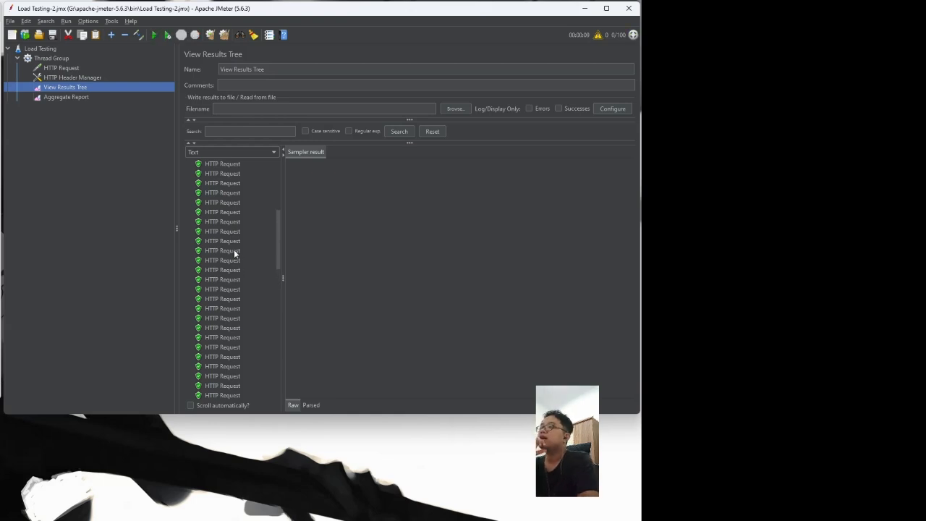
pyautogui.scroll(5, 239, 253)
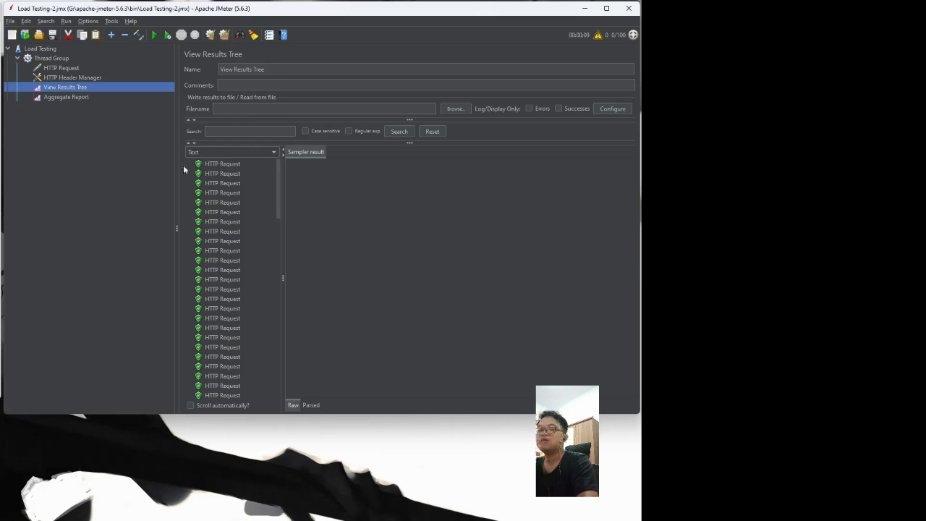
# Step: Inspect the first sample's details, then view the Aggregate Report: 100 samples, 0.00% errors
pyautogui.click(214, 166)
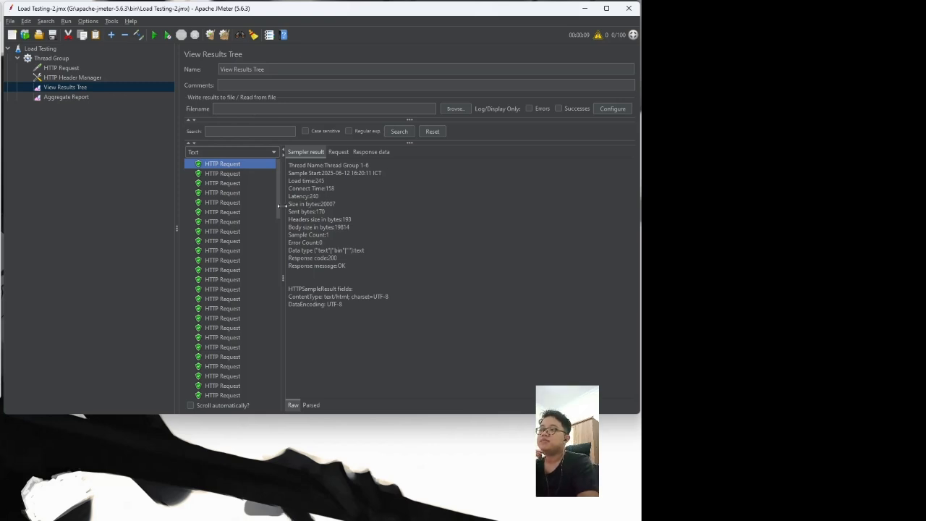
pyautogui.click(81, 97)
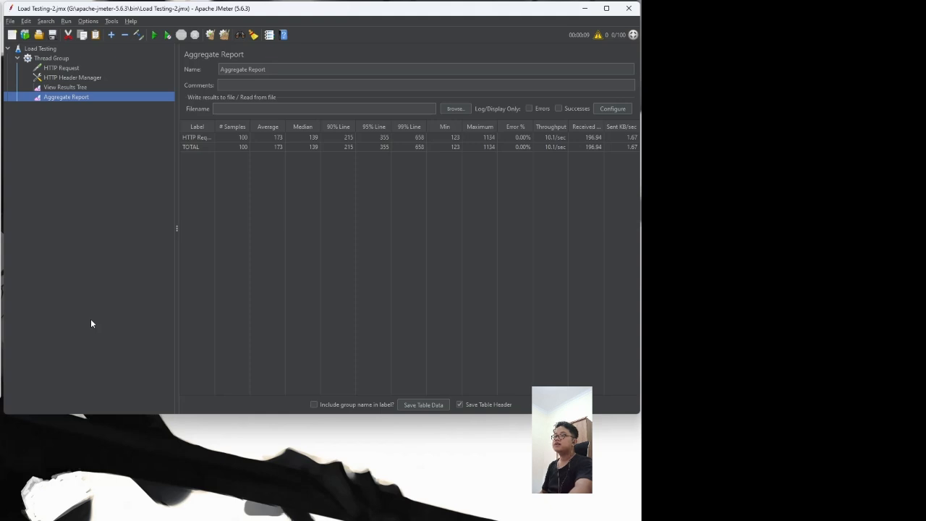
# Step: Revisit the View Results Tree results and compare them with the HTTP Request settings
pyautogui.click(65, 87)
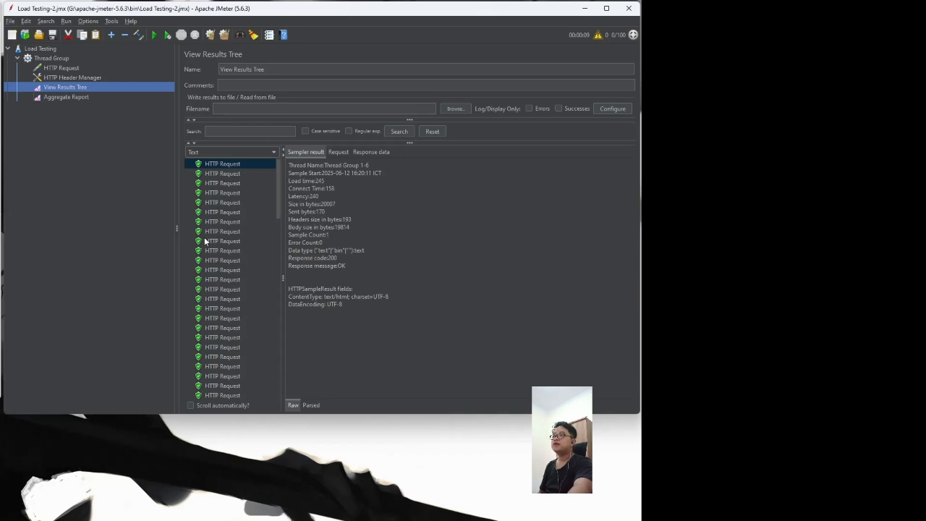
pyautogui.scroll(-5, 207, 246)
pyautogui.scroll(3, 212, 251)
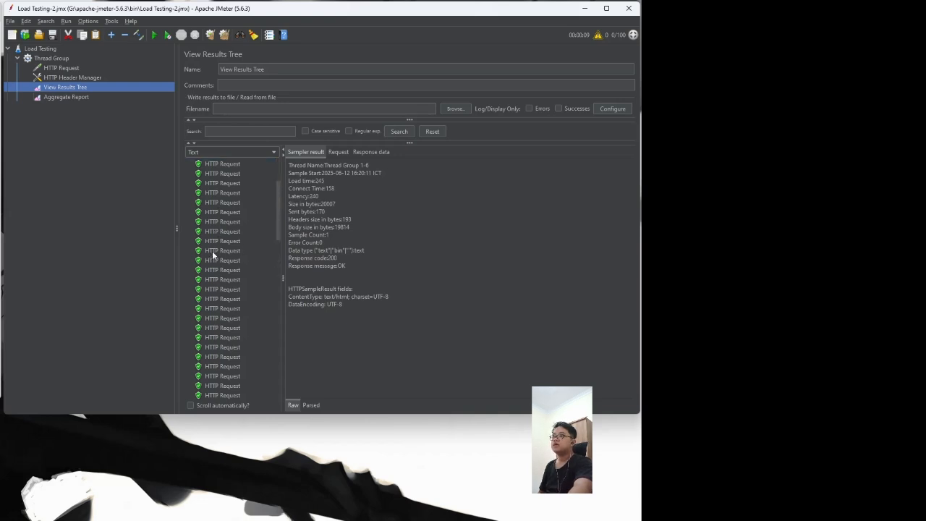
pyautogui.click(95, 69)
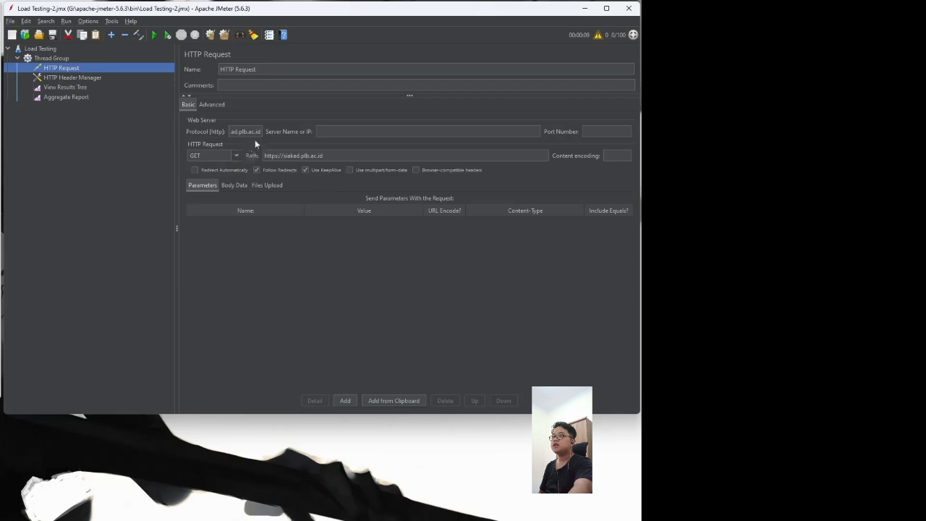
pyautogui.click(72, 87)
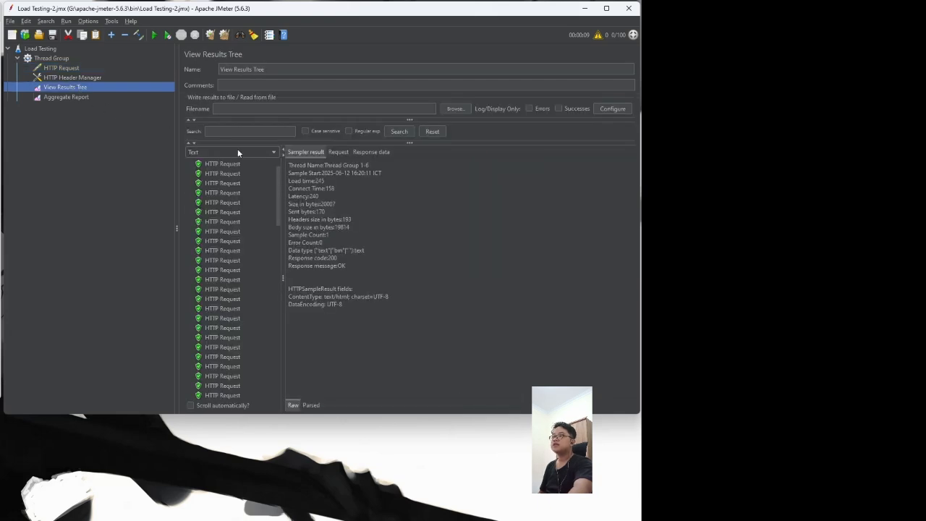
# Step: Review the Header Manager and Thread Group settings, including the ramp-up period of 10, then the results
pyautogui.click(99, 69)
pyautogui.click(99, 74)
pyautogui.click(88, 56)
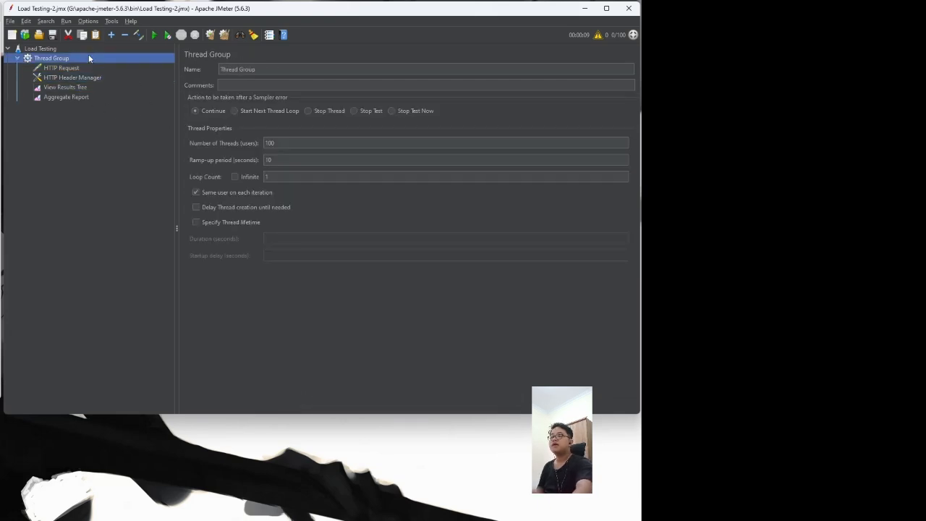
pyautogui.click(282, 142)
pyautogui.click(285, 159)
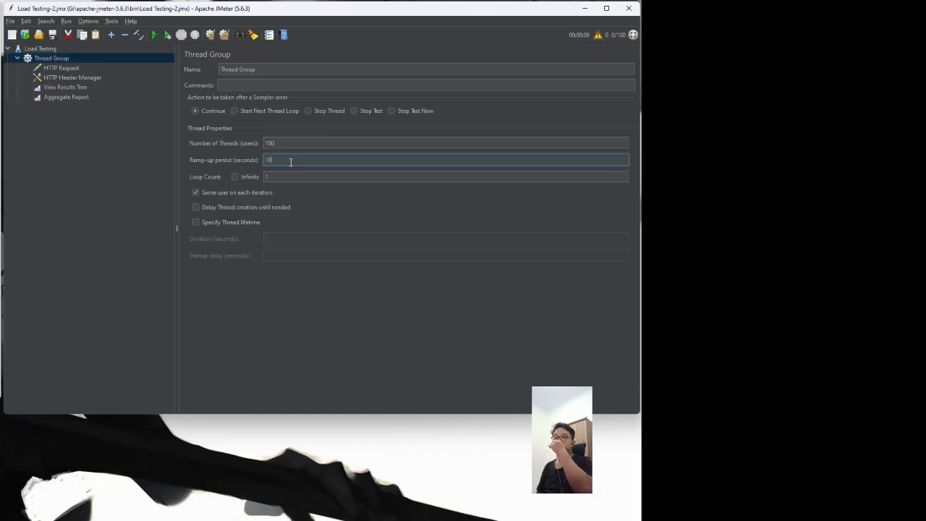
pyautogui.moveTo(290, 159); pyautogui.dragTo(257, 159)
pyautogui.click(64, 87)
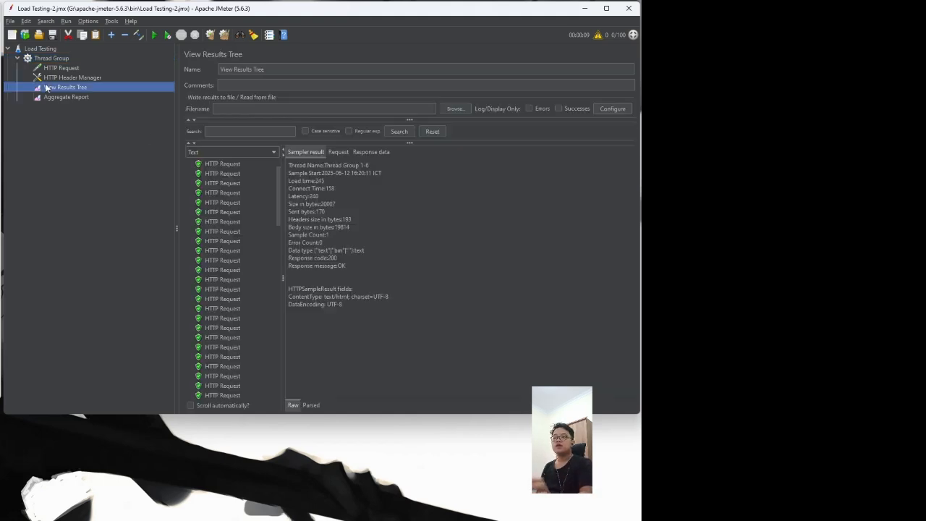